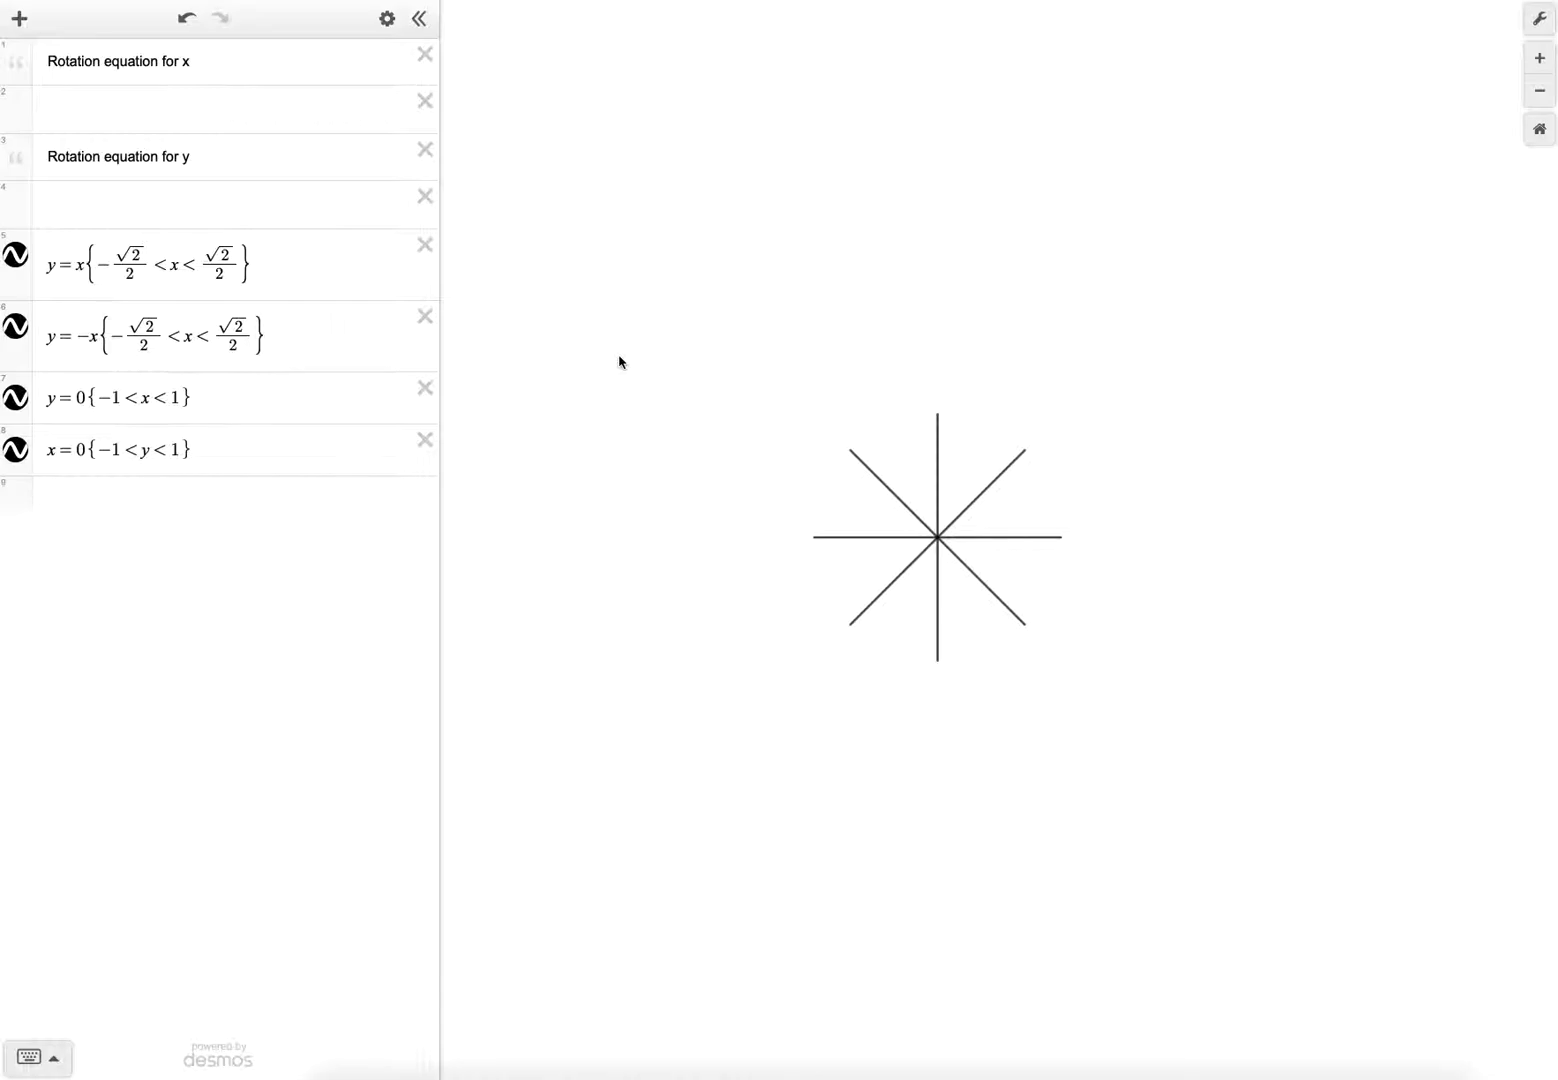
- Enter the expression x cos(t) − y sin(t) under the "Rotation equation for x" note
{"action": "left_click", "coordinate": [138, 114]}
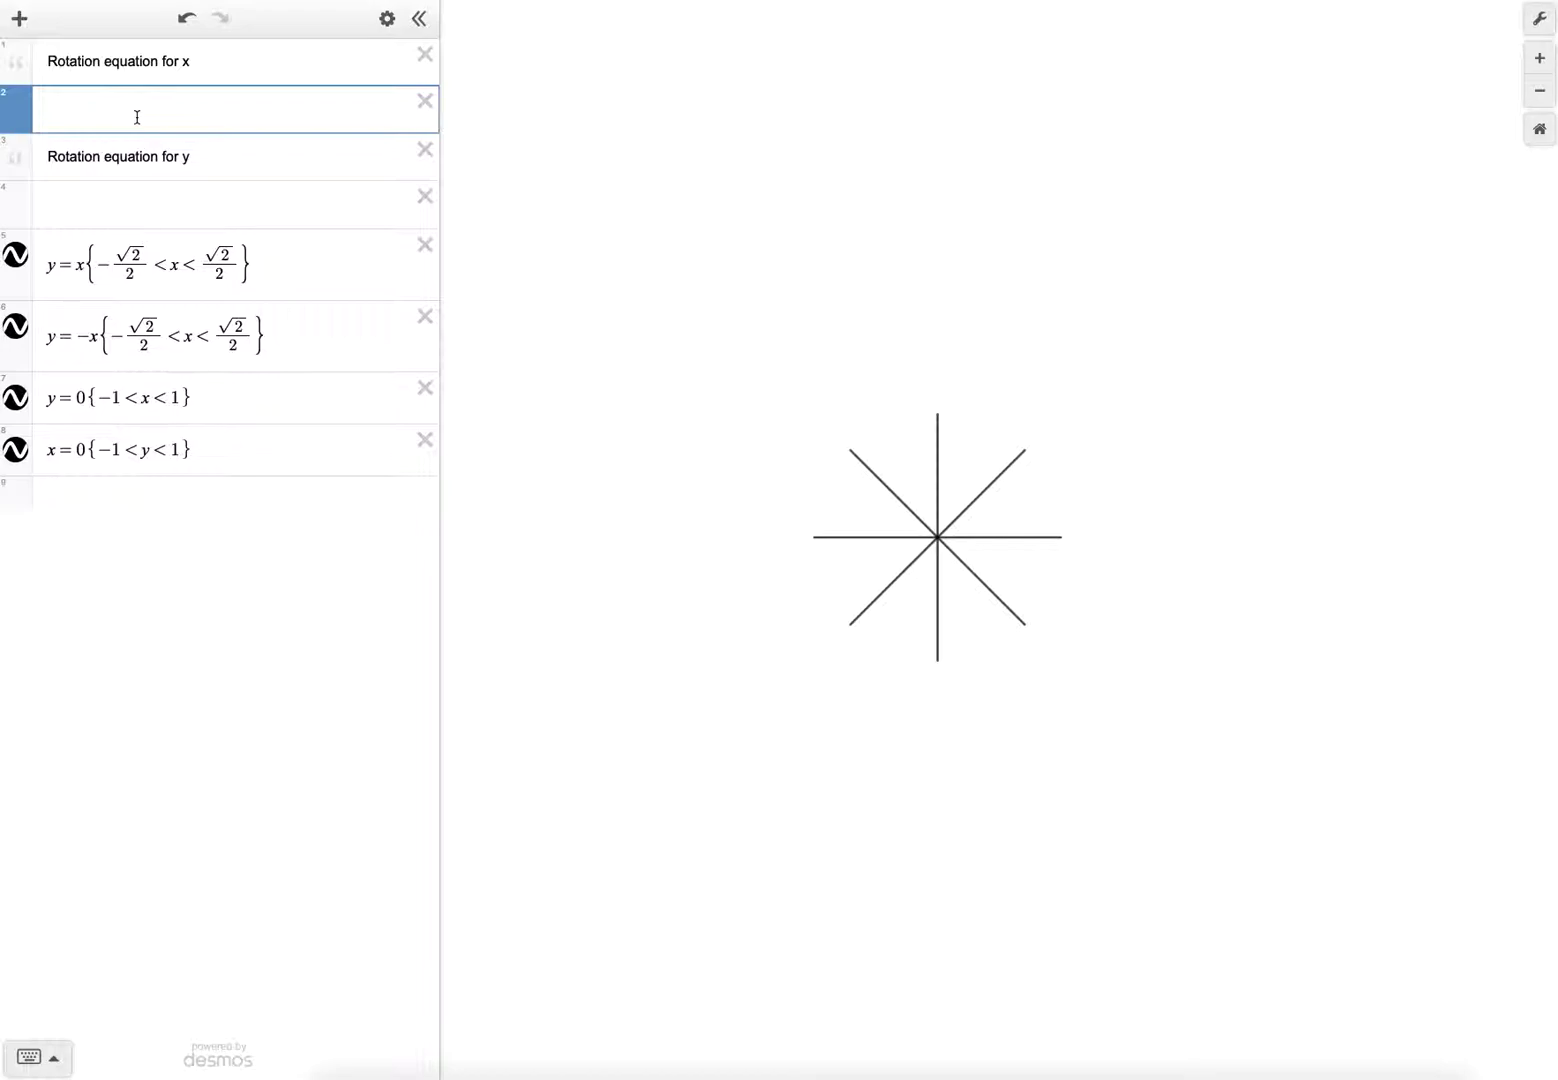
{"action": "left_click", "coordinate": [939, 539]}
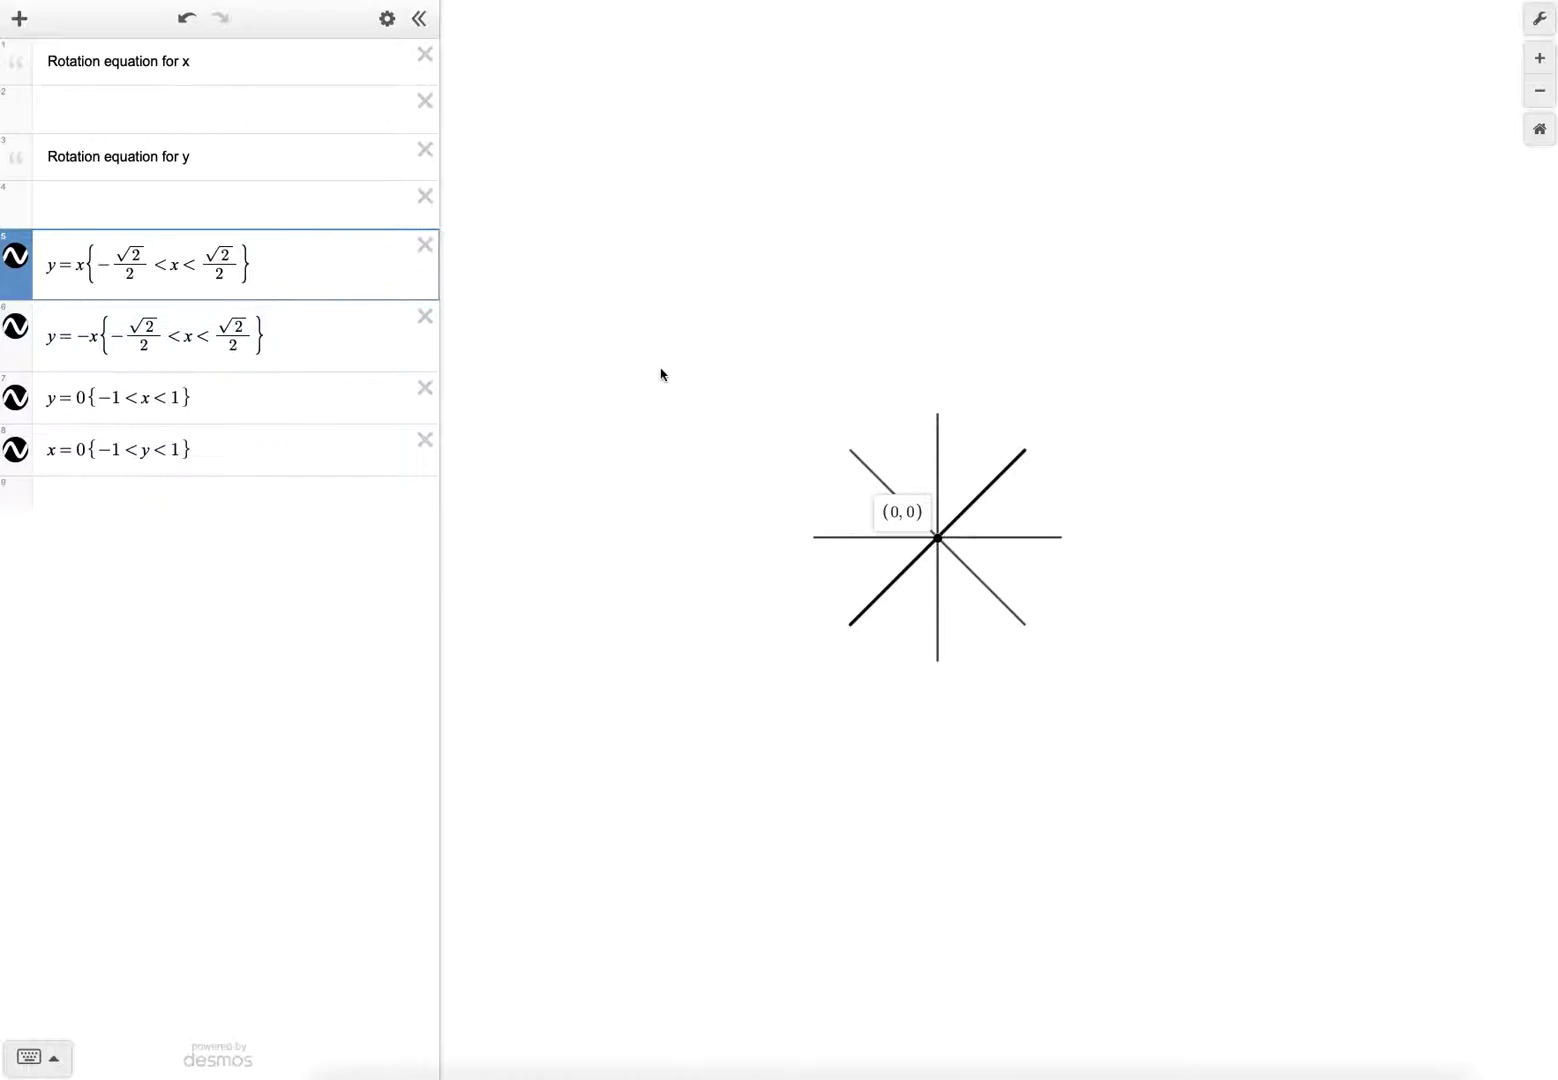
{"action": "left_click", "coordinate": [172, 115]}
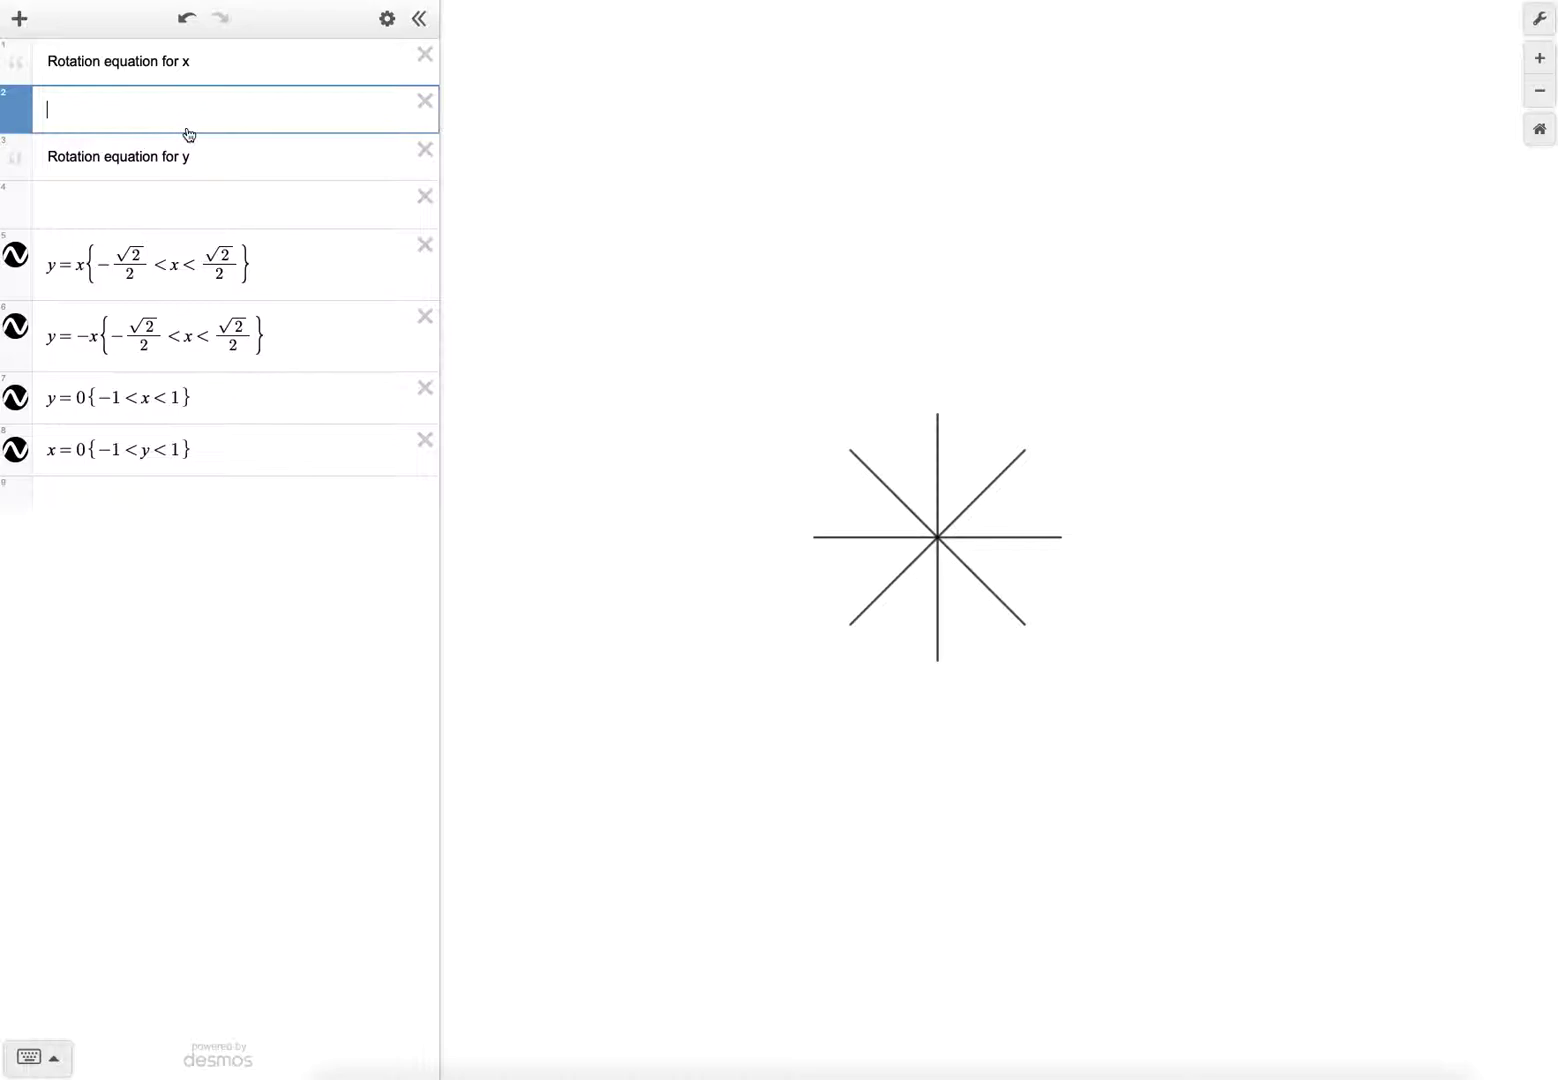
{"action": "type", "text": "x"}
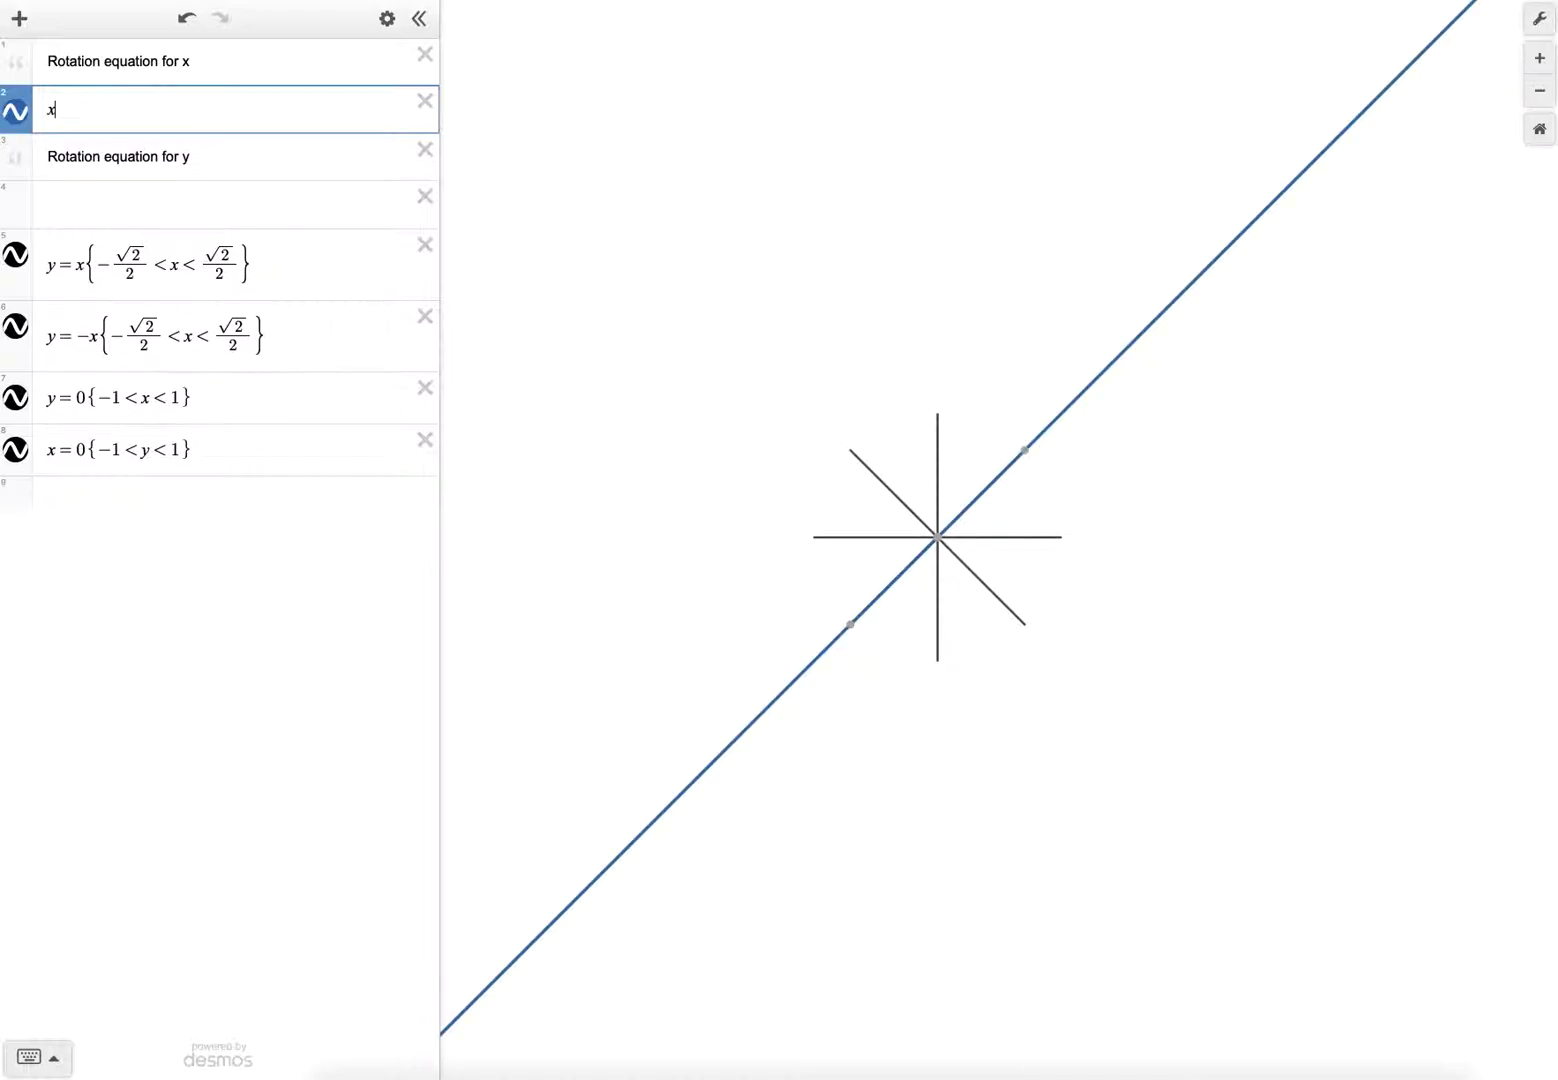
{"action": "type", "text": "cos(t)-ysin(t)"}
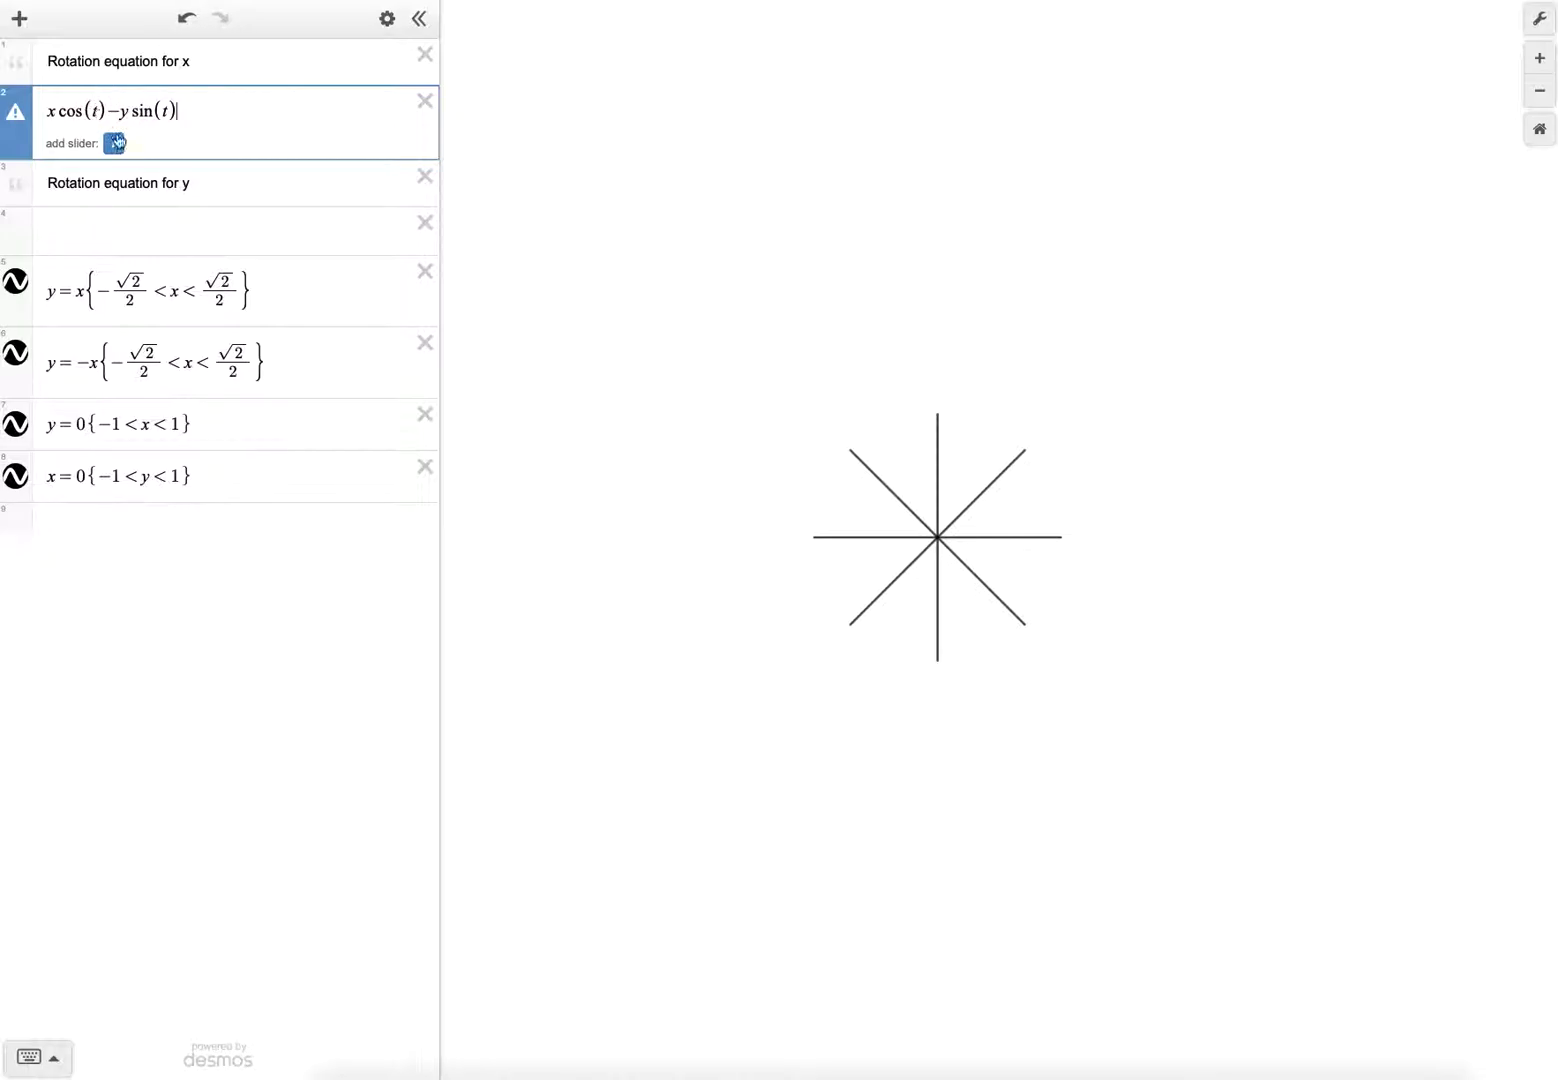
- Enter the expression x sin(t) + y cos(t) under the "Rotation equation for y" note
{"action": "left_click", "coordinate": [125, 221]}
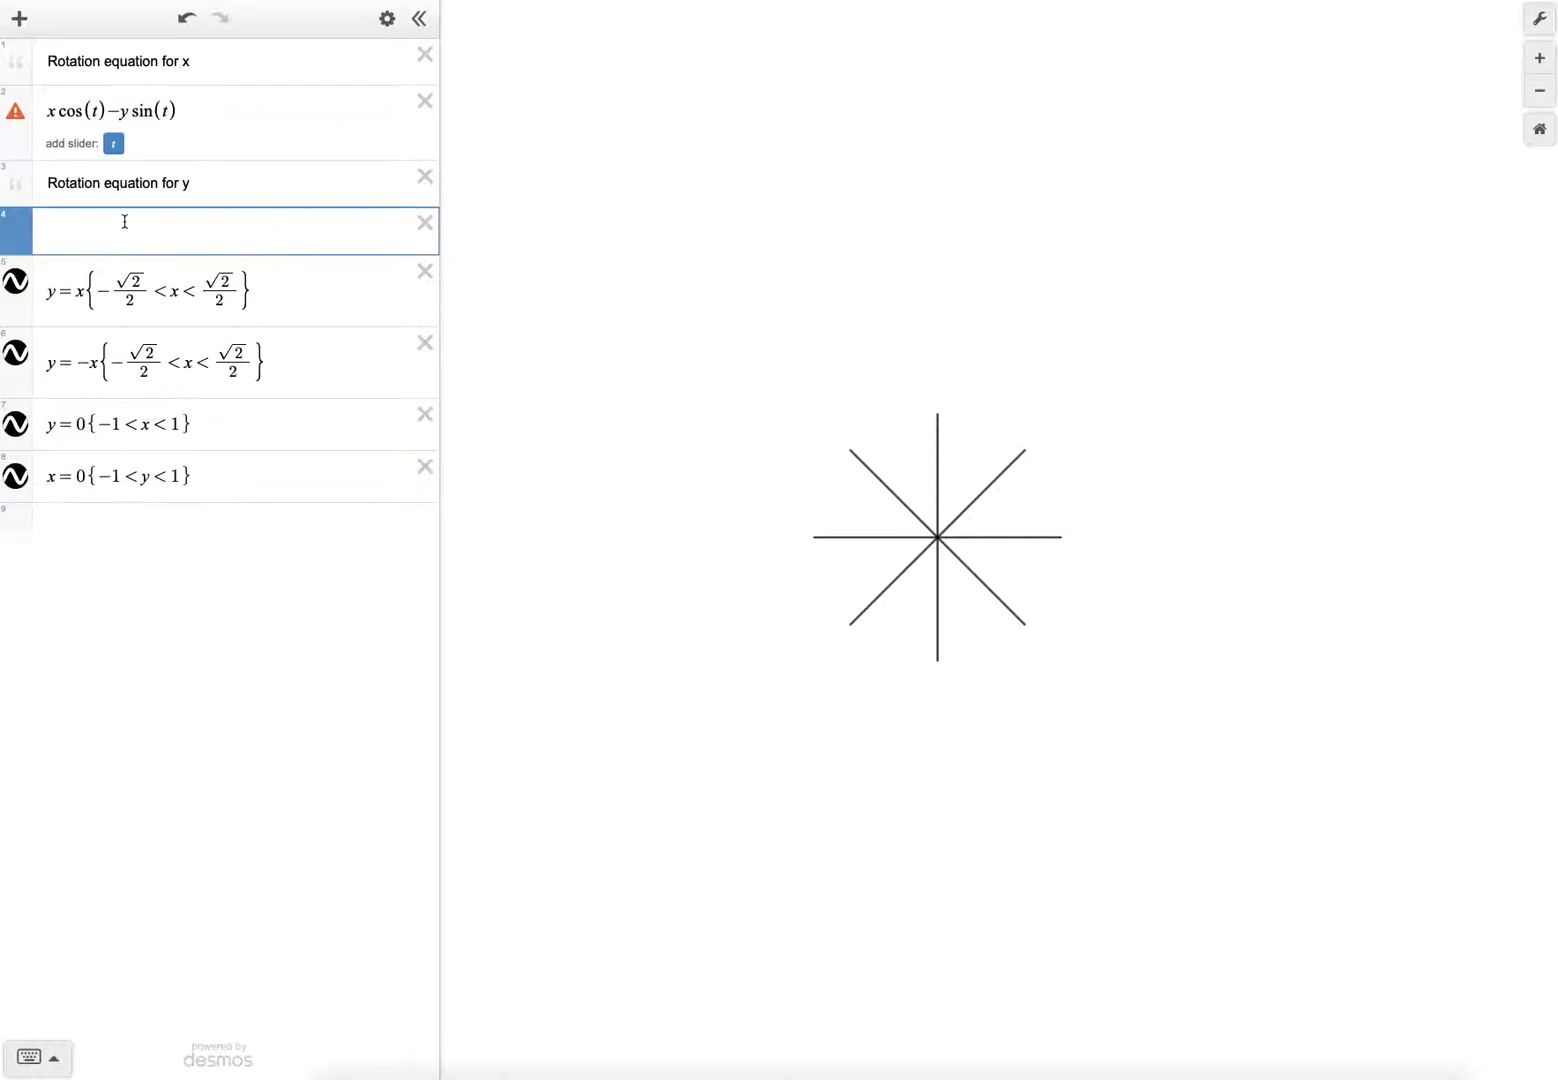
{"action": "type", "text": "xsin(t"}
{"action": "key", "text": "BackSpace"}
{"action": "type", "text": "t"}
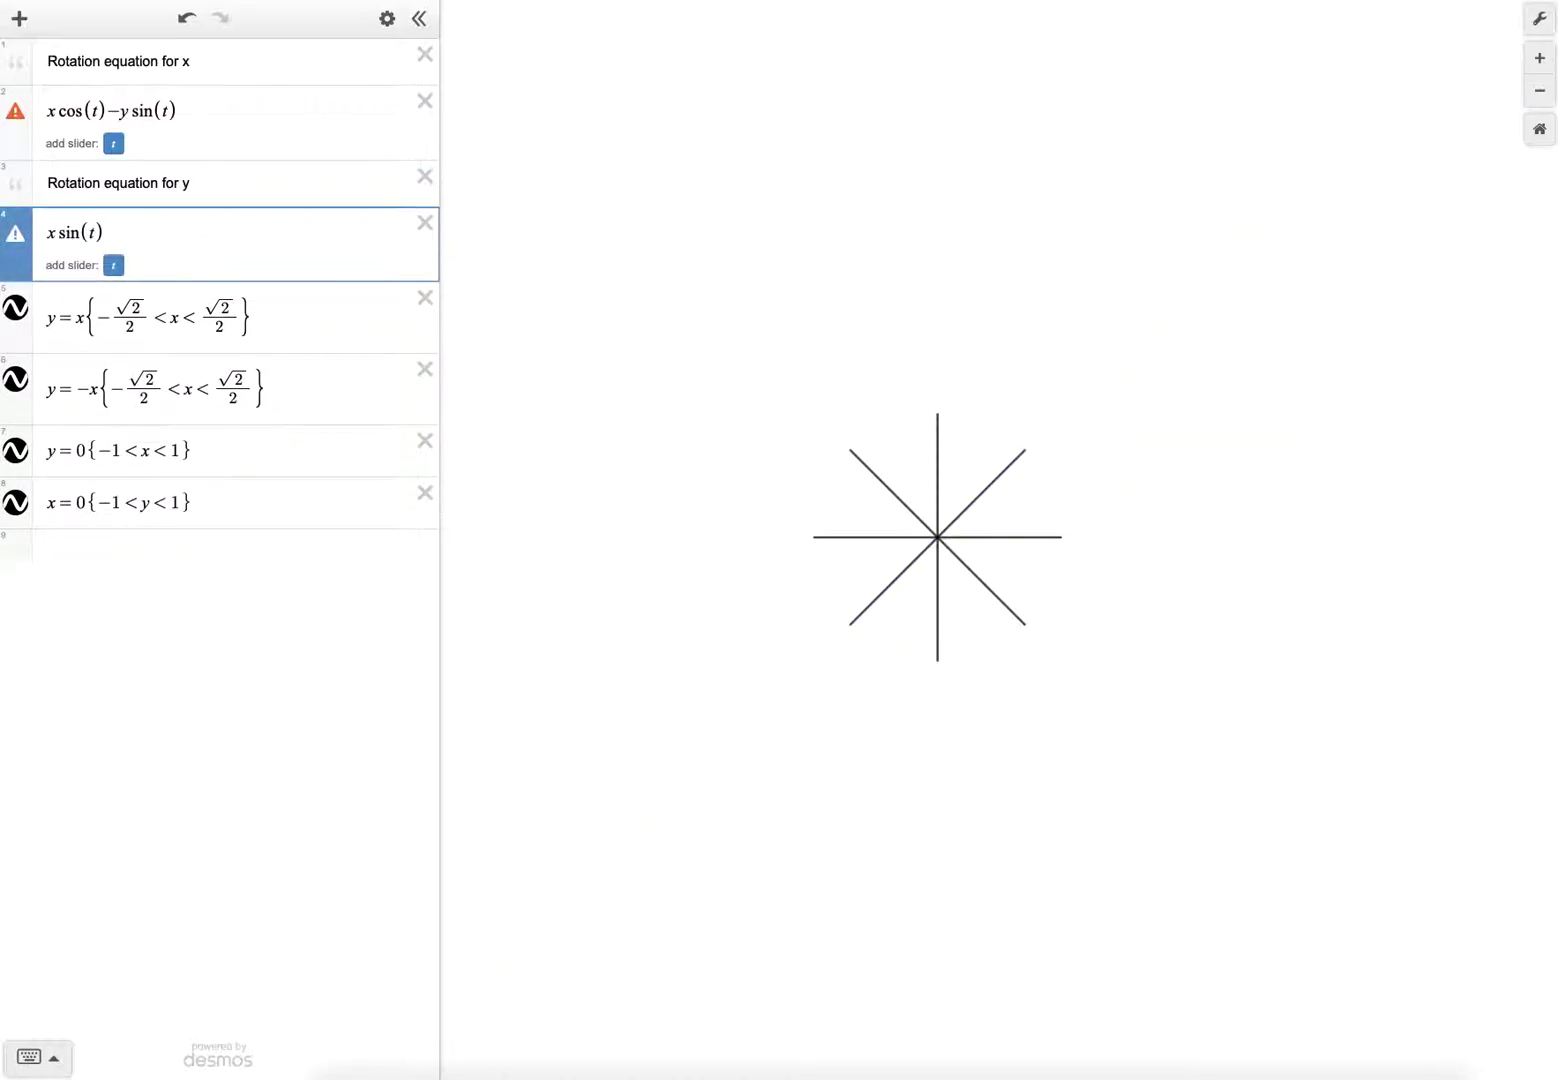
{"action": "type", "text": ")+ycos(t)"}
- Add a slider for t below the y rotation expression, with a range from 0 to 2π
{"action": "left_click", "coordinate": [114, 146]}
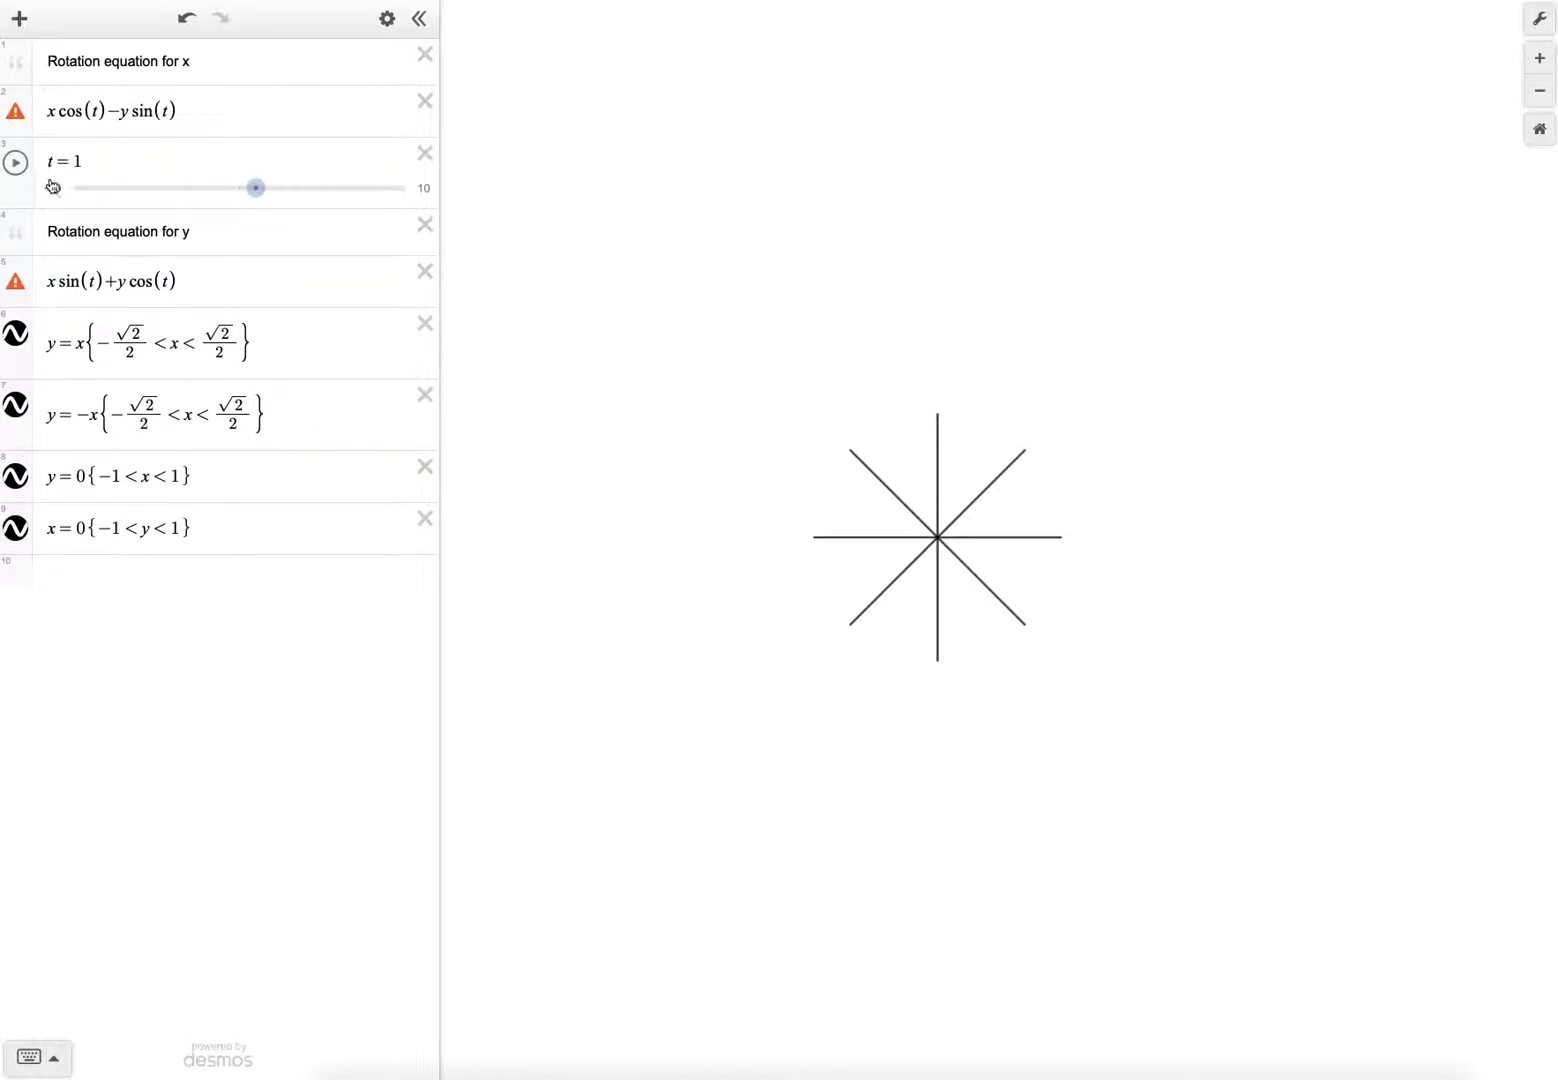
{"action": "left_click_drag", "start_coordinate": [27, 185], "coordinate": [197, 280]}
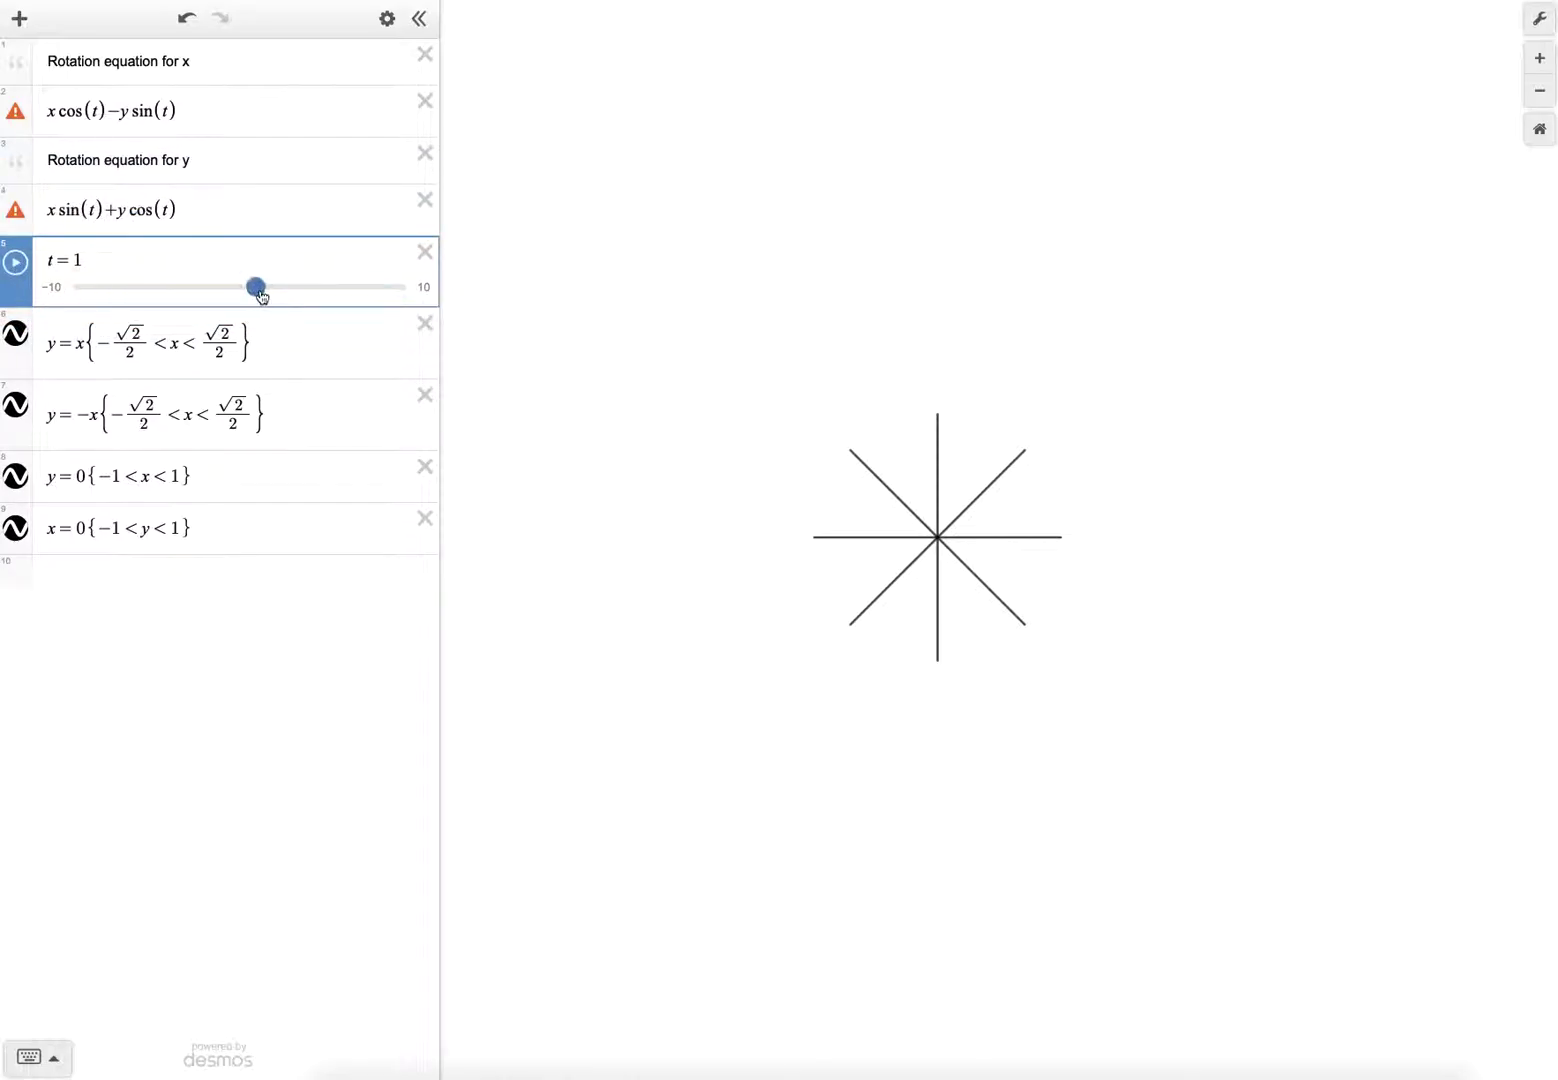
{"action": "left_click", "coordinate": [62, 289]}
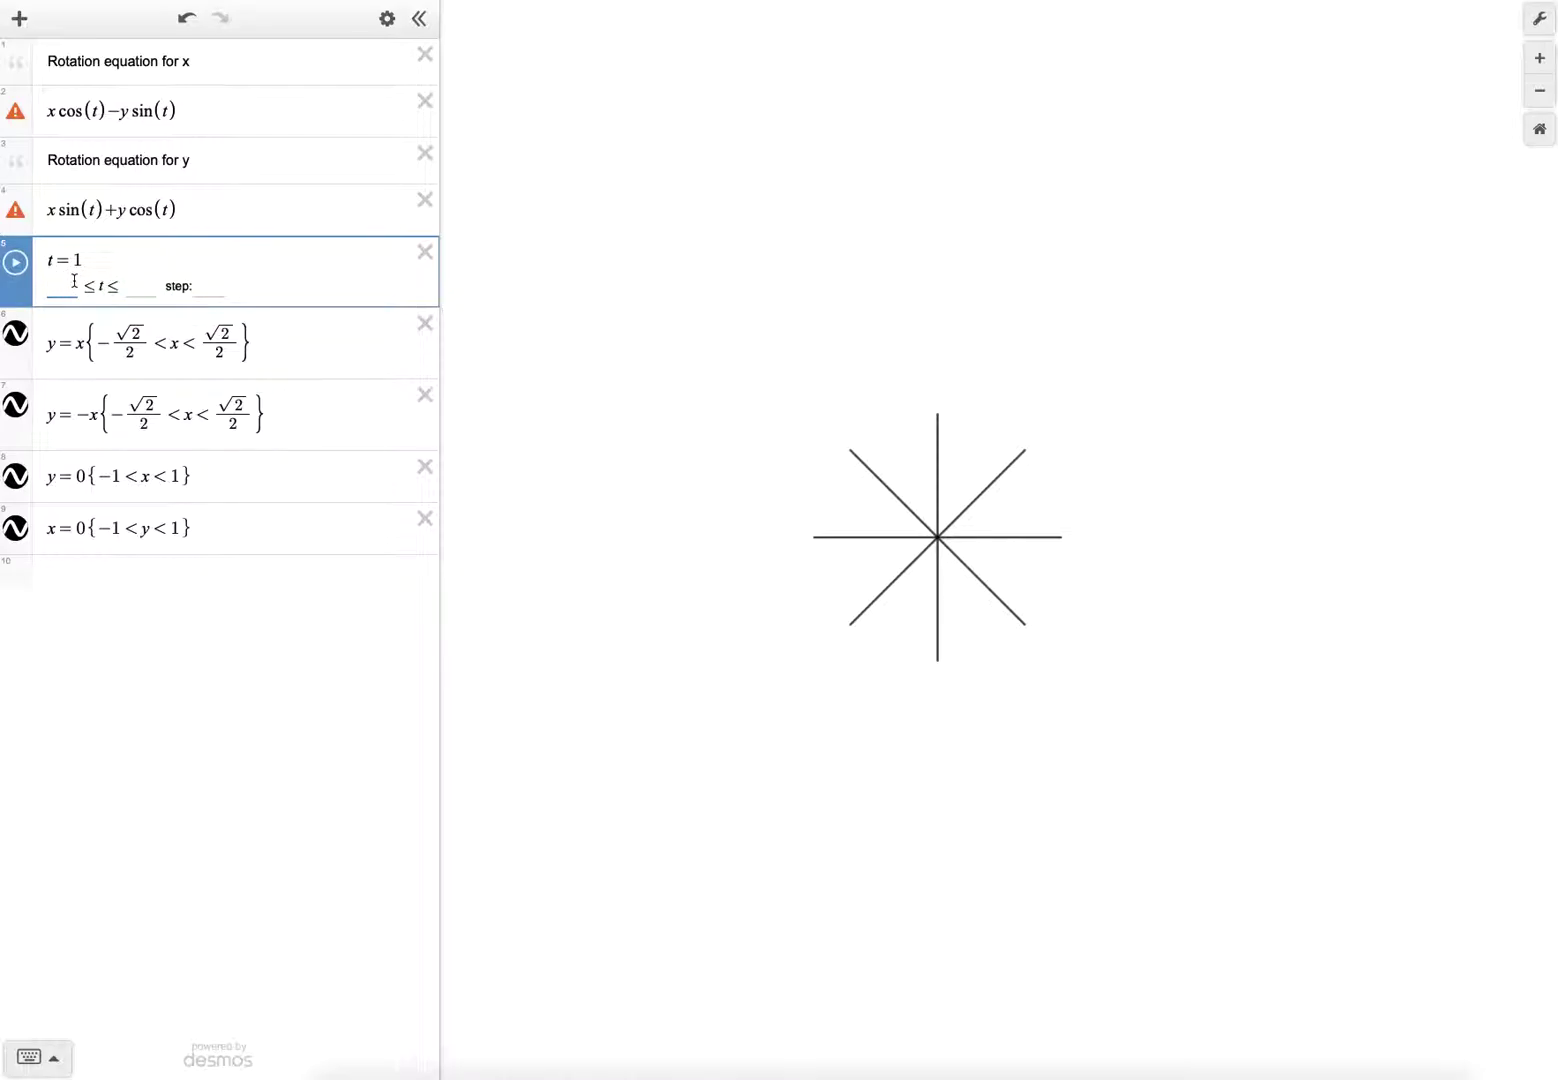
{"action": "key", "text": "Tab"}
{"action": "key", "text": "Return"}
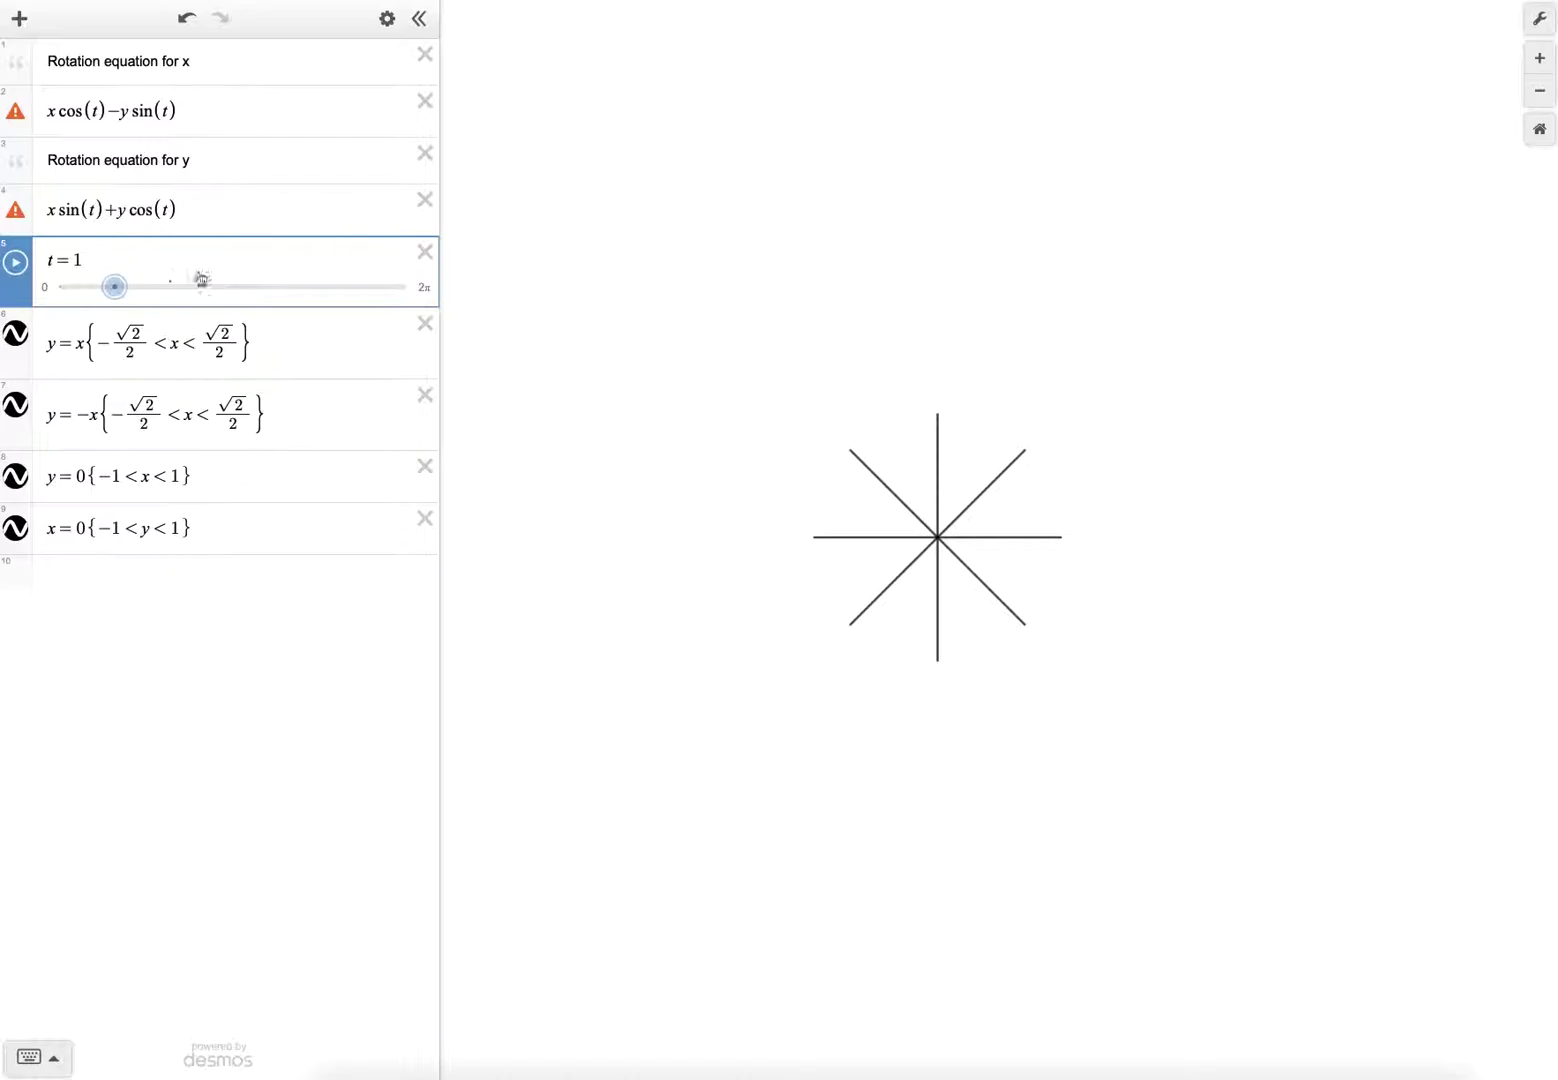
- Sweep the t slider through its range and set t to 0
{"action": "left_click", "coordinate": [101, 289]}
{"action": "left_click_drag", "start_coordinate": [101, 296], "coordinate": [500, 303]}
{"action": "left_click_drag", "start_coordinate": [360, 308], "coordinate": [49, 290]}
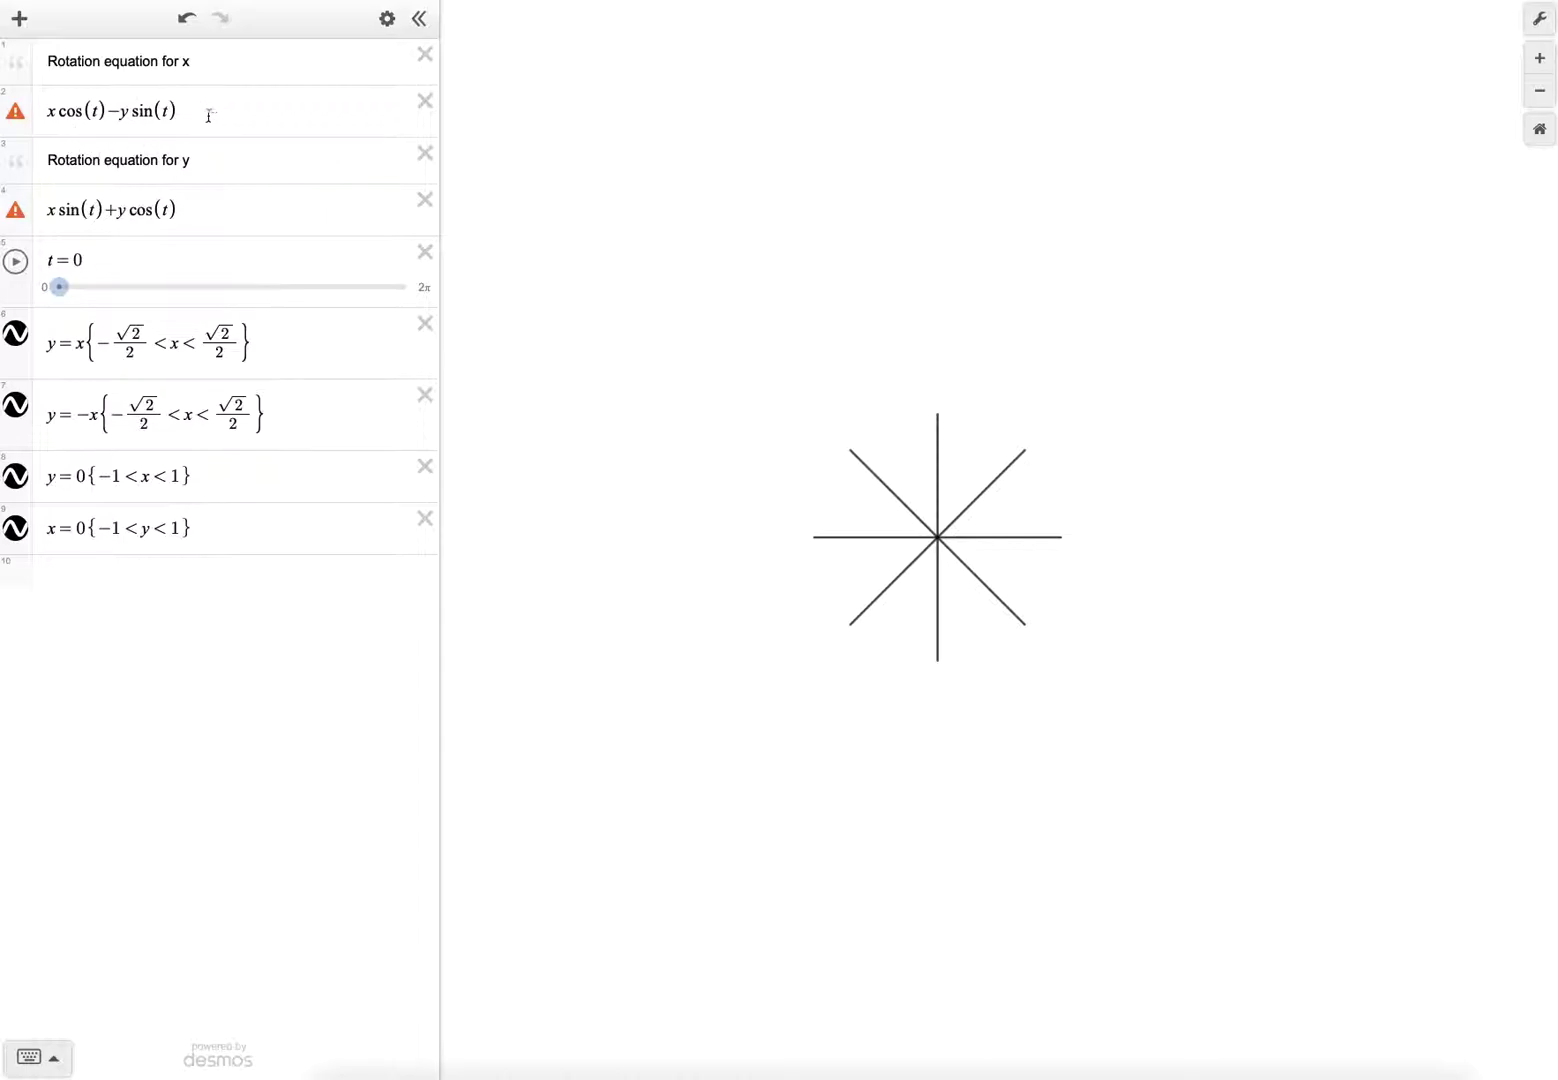
{"action": "double_click", "coordinate": [172, 343]}
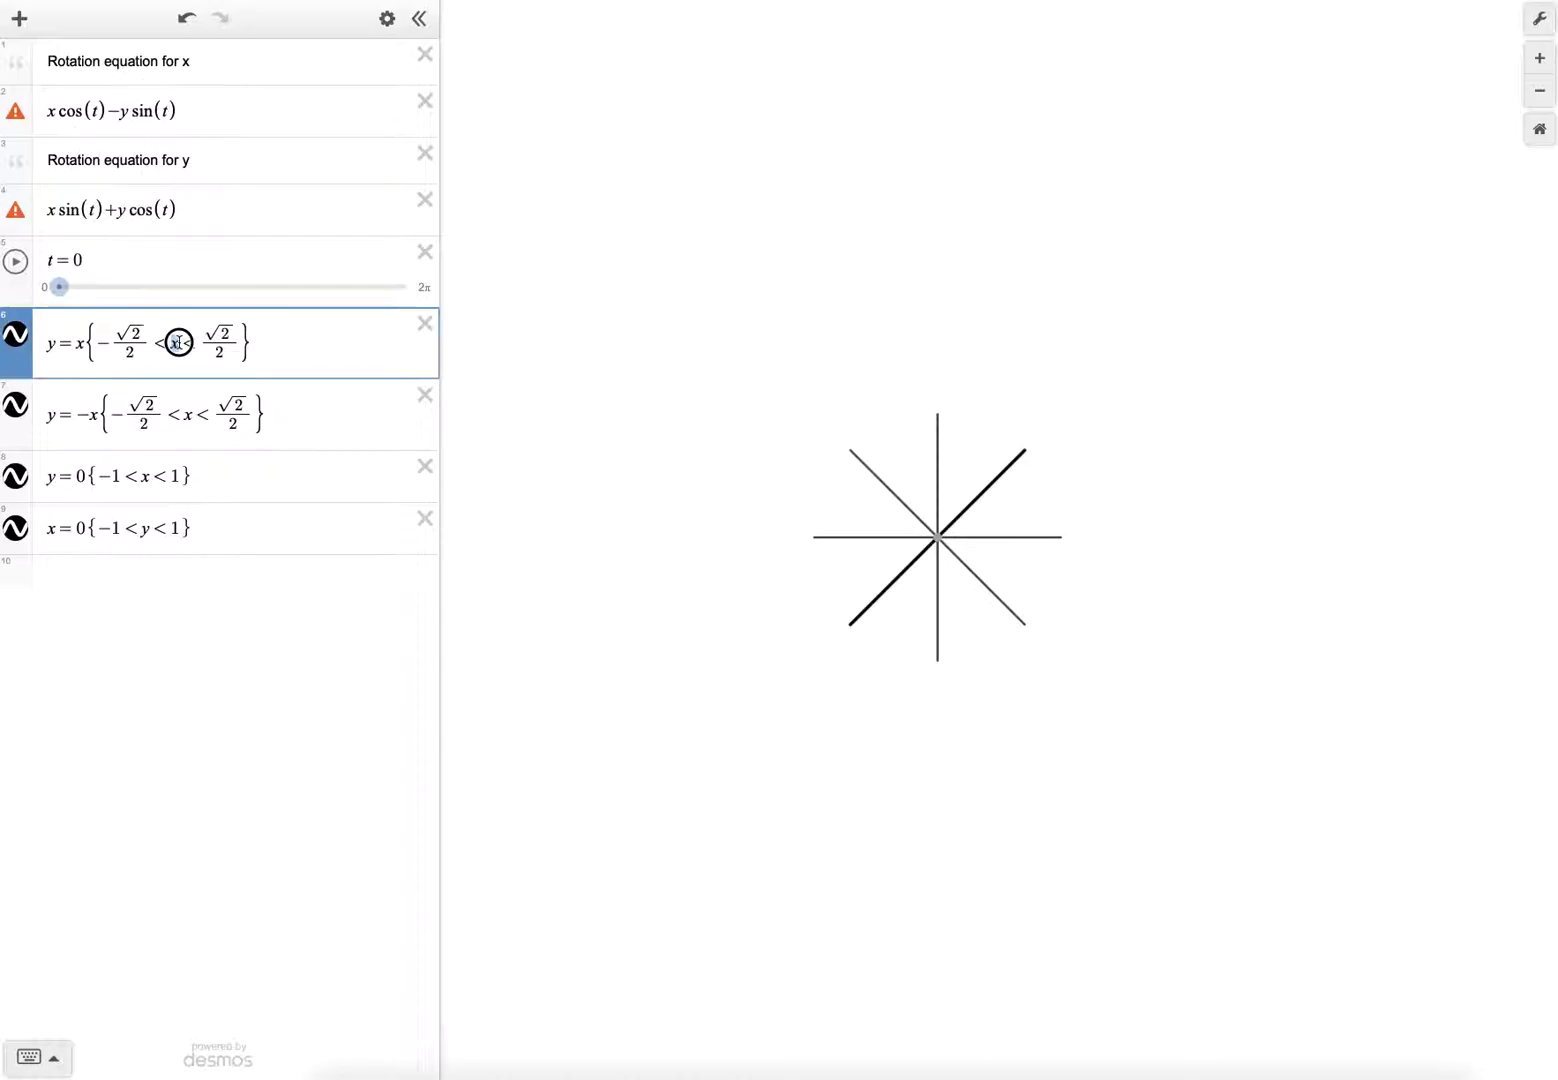
{"action": "left_click", "coordinate": [88, 345]}
{"action": "double_click", "coordinate": [49, 344]}
{"action": "left_click", "coordinate": [294, 350]}
- Copy the x rotation expression and substitute it for x in the domain restriction of the y = x line
{"action": "left_click_drag", "start_coordinate": [191, 110], "coordinate": [52, 110]}
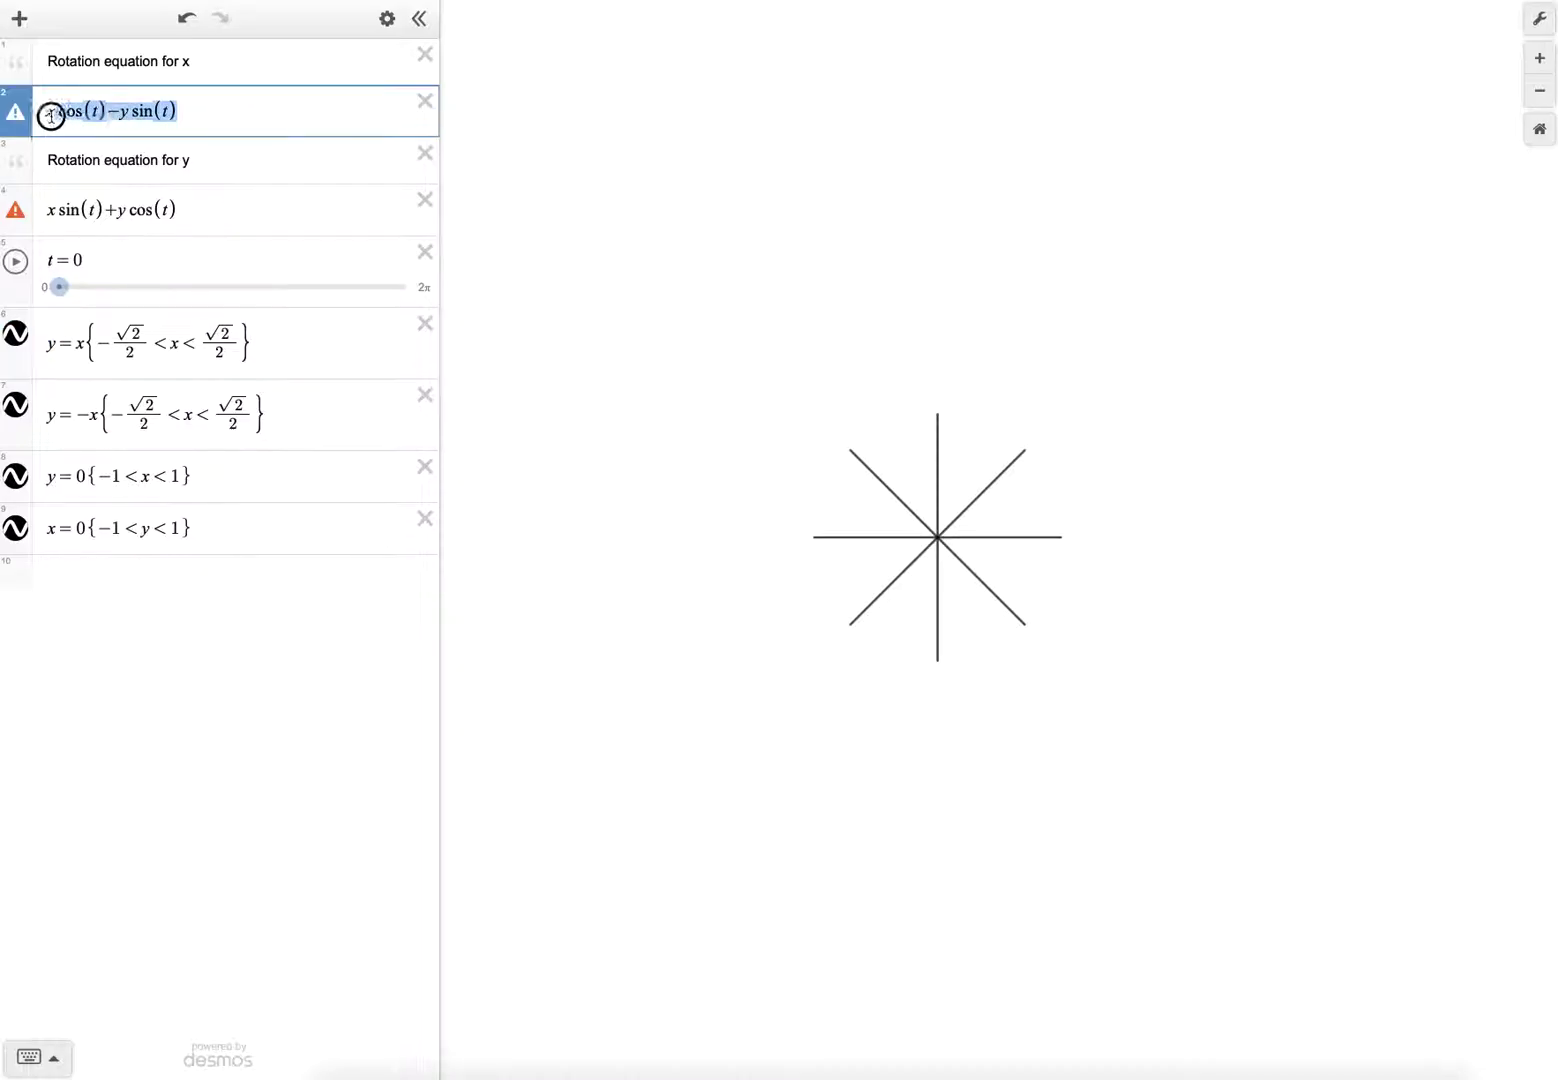
{"action": "left_click", "coordinate": [95, 111]}
{"action": "right_click", "coordinate": [96, 111]}
{"action": "left_click", "coordinate": [248, 107]}
{"action": "left_click", "coordinate": [194, 110]}
{"action": "left_click_drag", "start_coordinate": [200, 108], "coordinate": [49, 115]}
{"action": "key", "text": "ctrl+c"}
{"action": "left_click", "coordinate": [171, 343]}
{"action": "left_click_drag", "start_coordinate": [170, 343], "coordinate": [181, 342]}
{"action": "key", "text": "ctrl+v"}
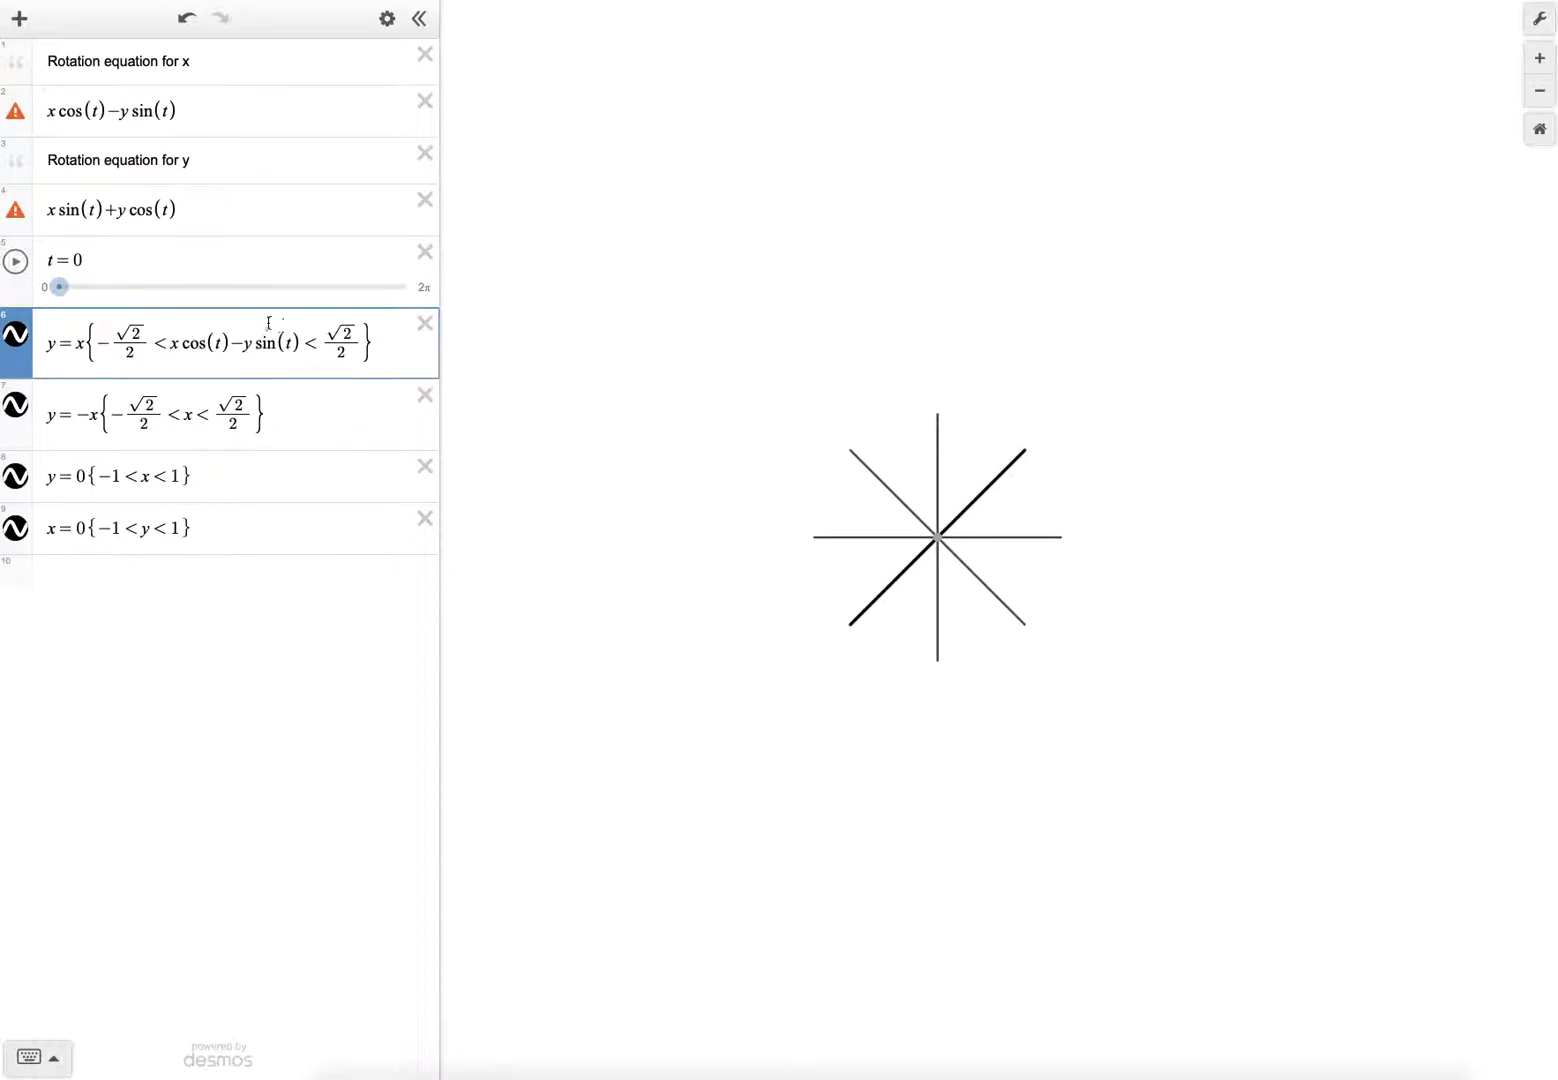
- Replace x after the equals sign of the y = x line with x cos(t) − y sin(t), and widen the expression list
{"action": "left_click_drag", "start_coordinate": [75, 343], "coordinate": [86, 343]}
{"action": "key", "text": "ctrl+v"}
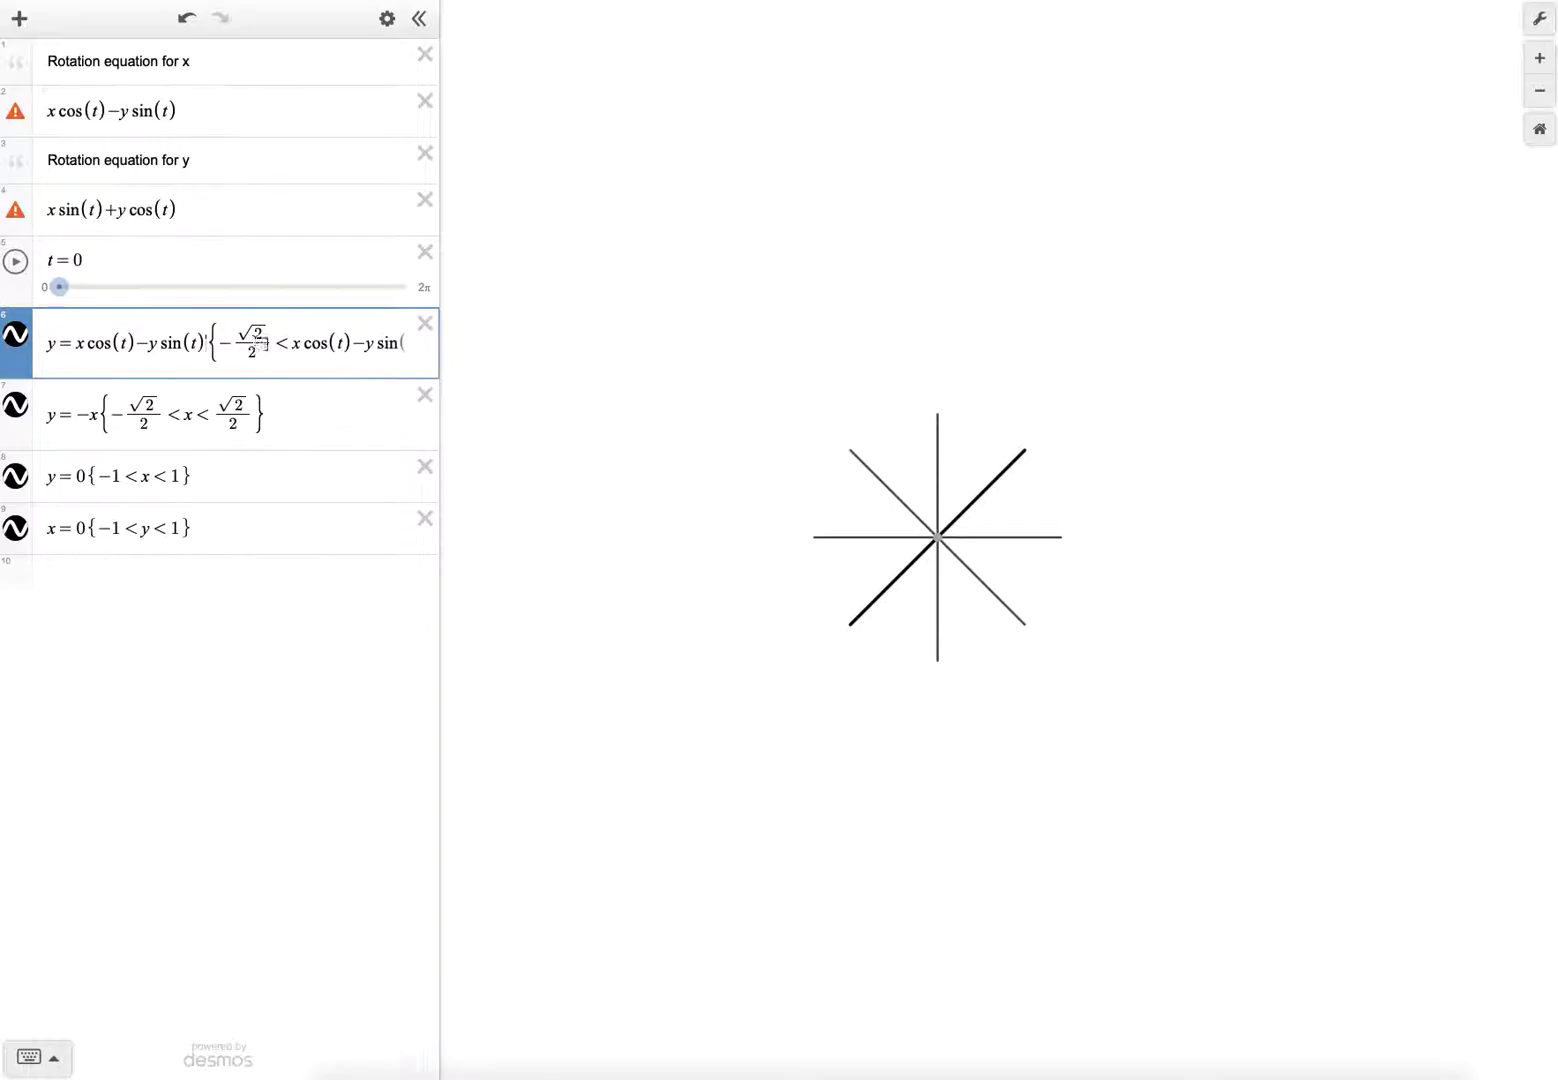
{"action": "left_click_drag", "start_coordinate": [440, 343], "coordinate": [556, 343]}
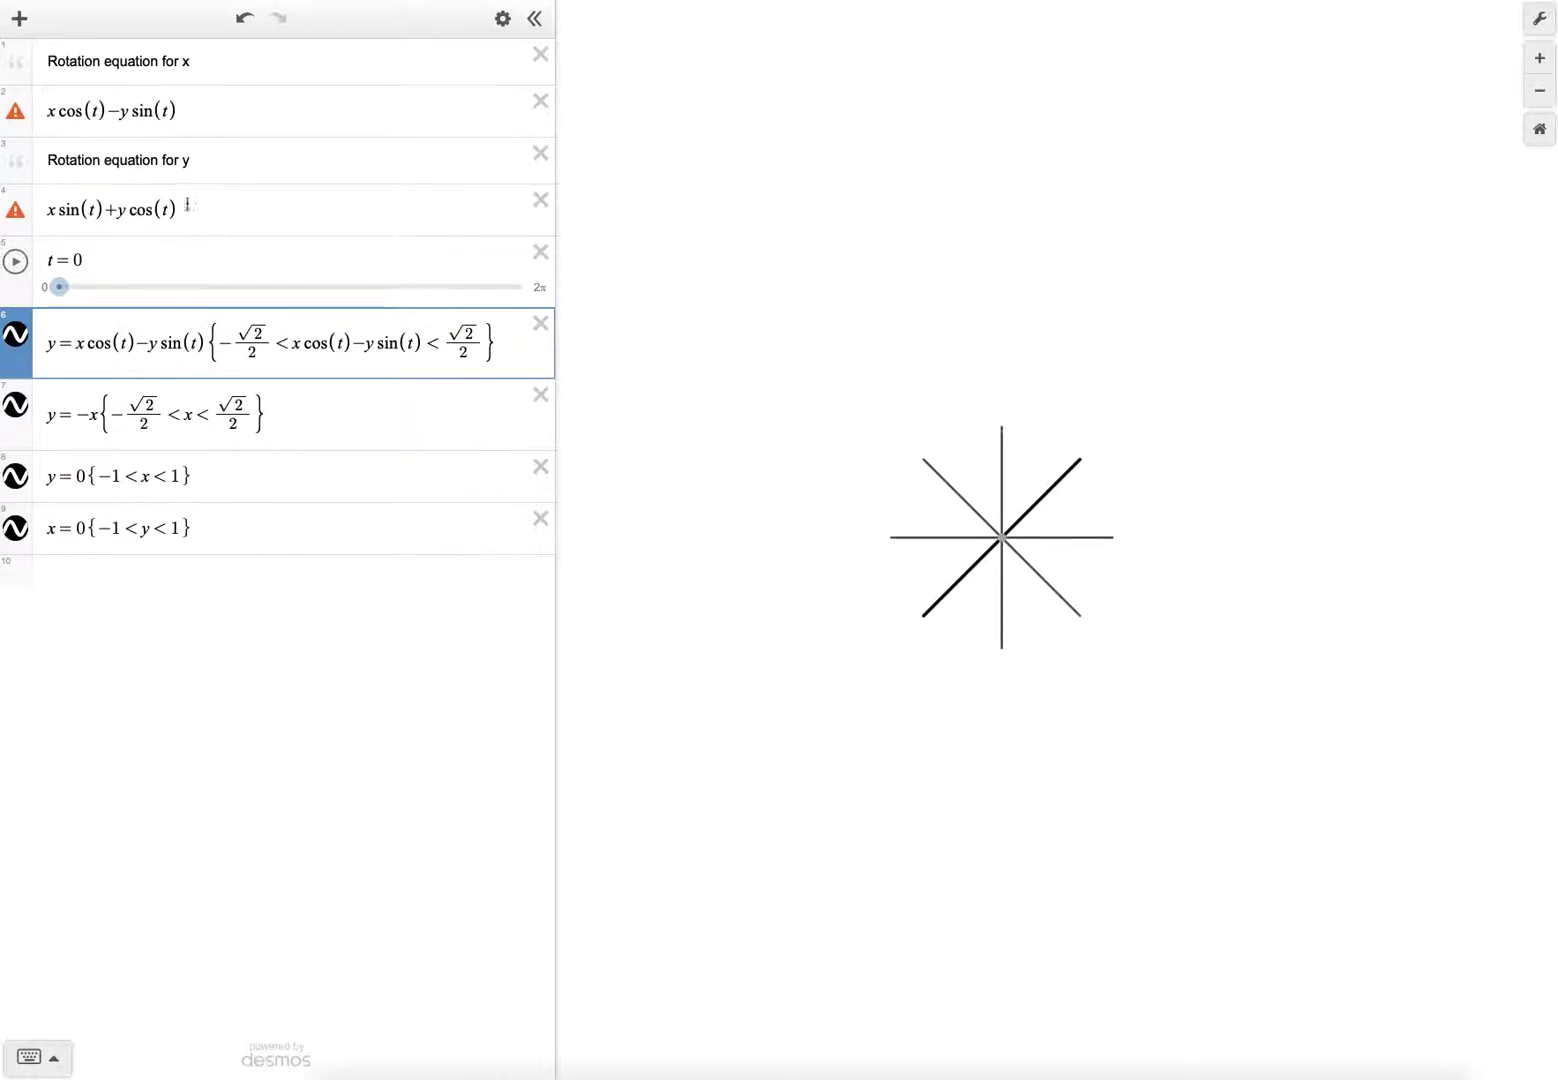
- Replace y on the left side of the first line equation with x sin(t) + y cos(t), and widen the expression list to fit
{"action": "left_click_drag", "start_coordinate": [203, 213], "coordinate": [42, 215]}
{"action": "key", "text": "ctrl+c"}
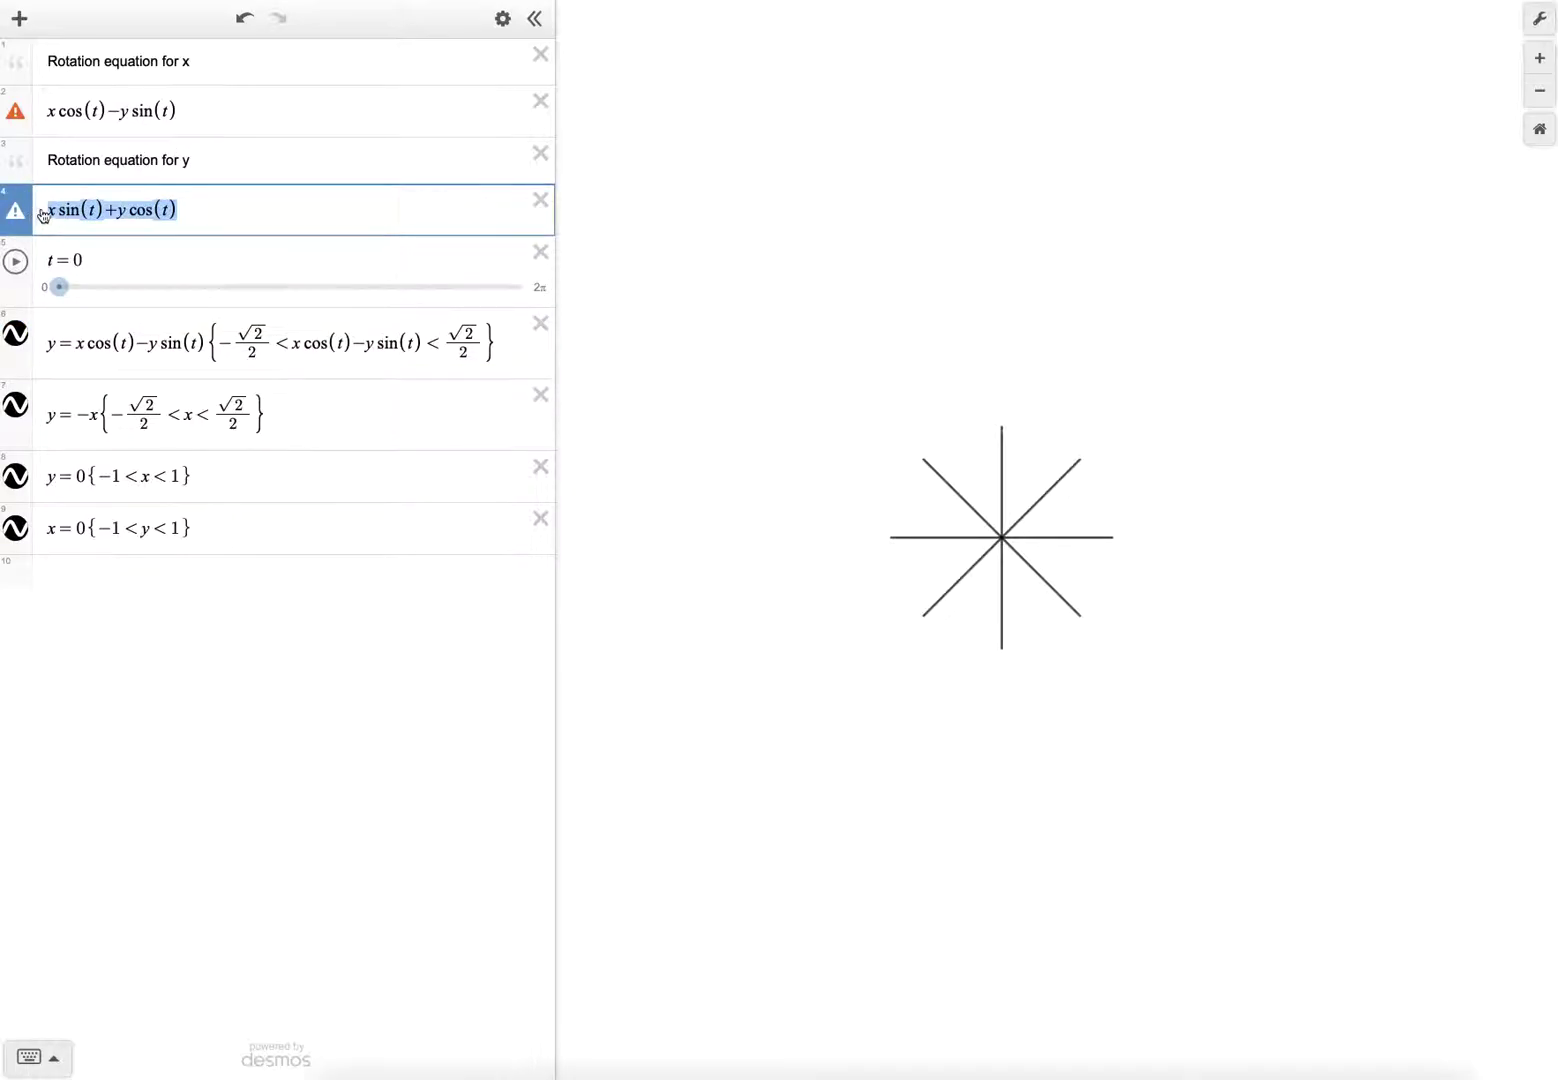
{"action": "left_click", "coordinate": [52, 342]}
{"action": "double_click", "coordinate": [55, 342]}
{"action": "key", "text": "ctrl+v"}
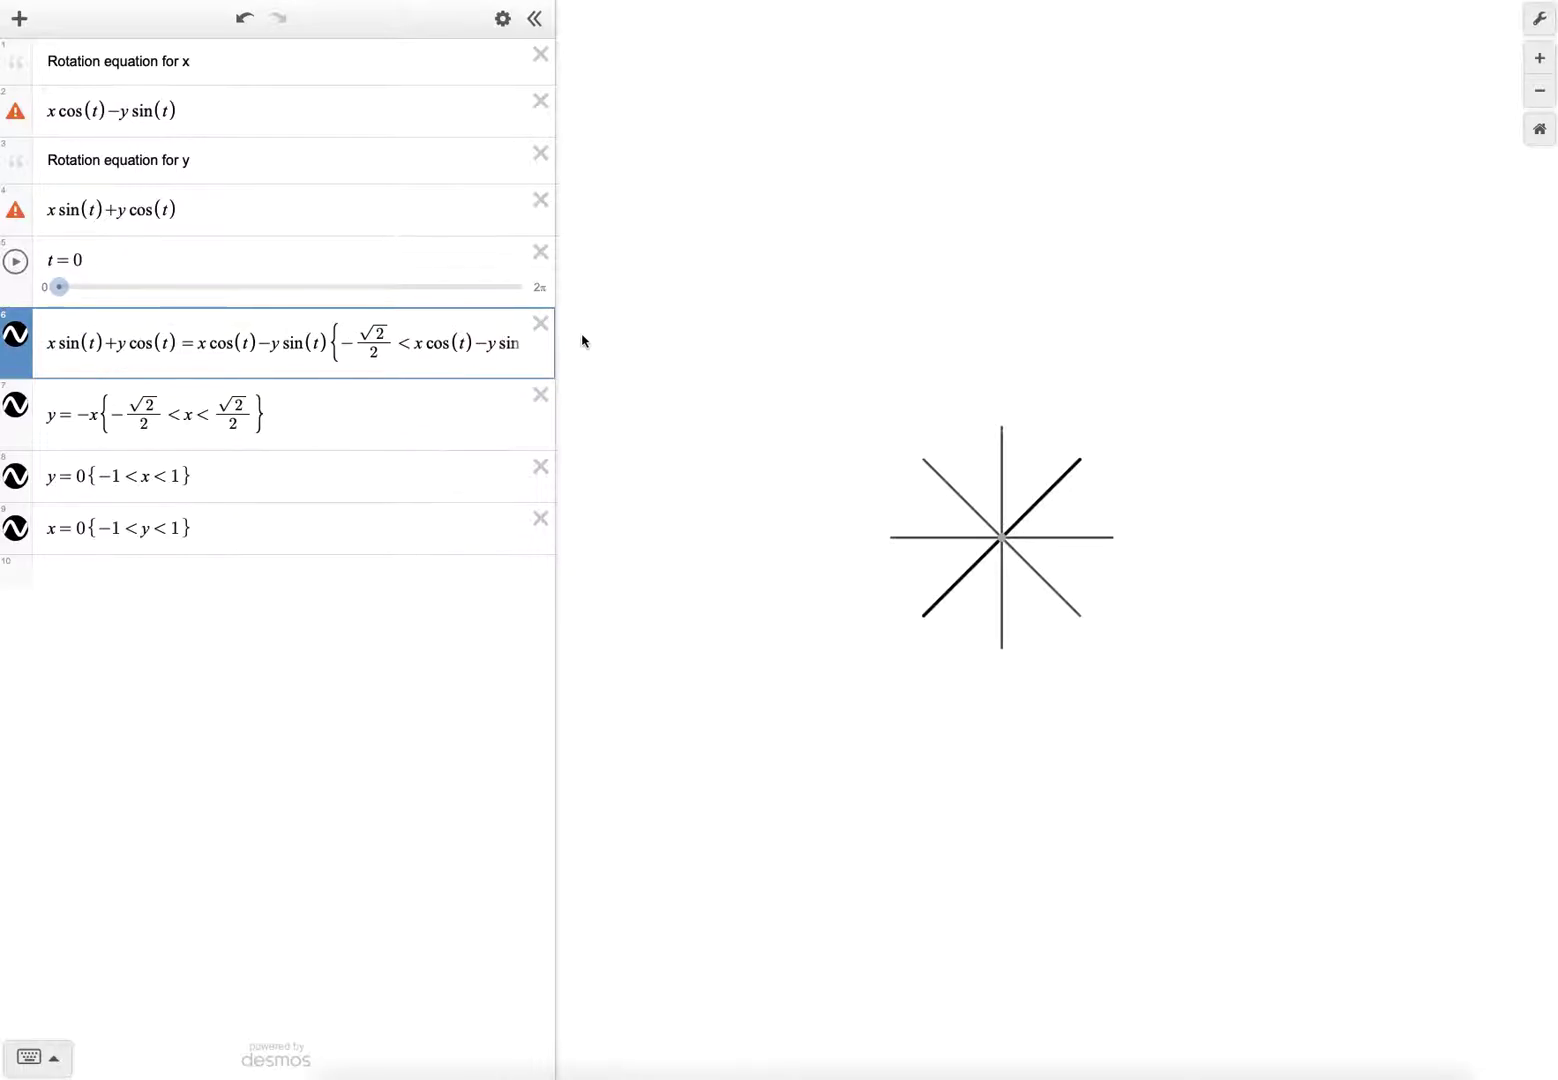
{"action": "left_click_drag", "start_coordinate": [558, 345], "coordinate": [680, 346]}
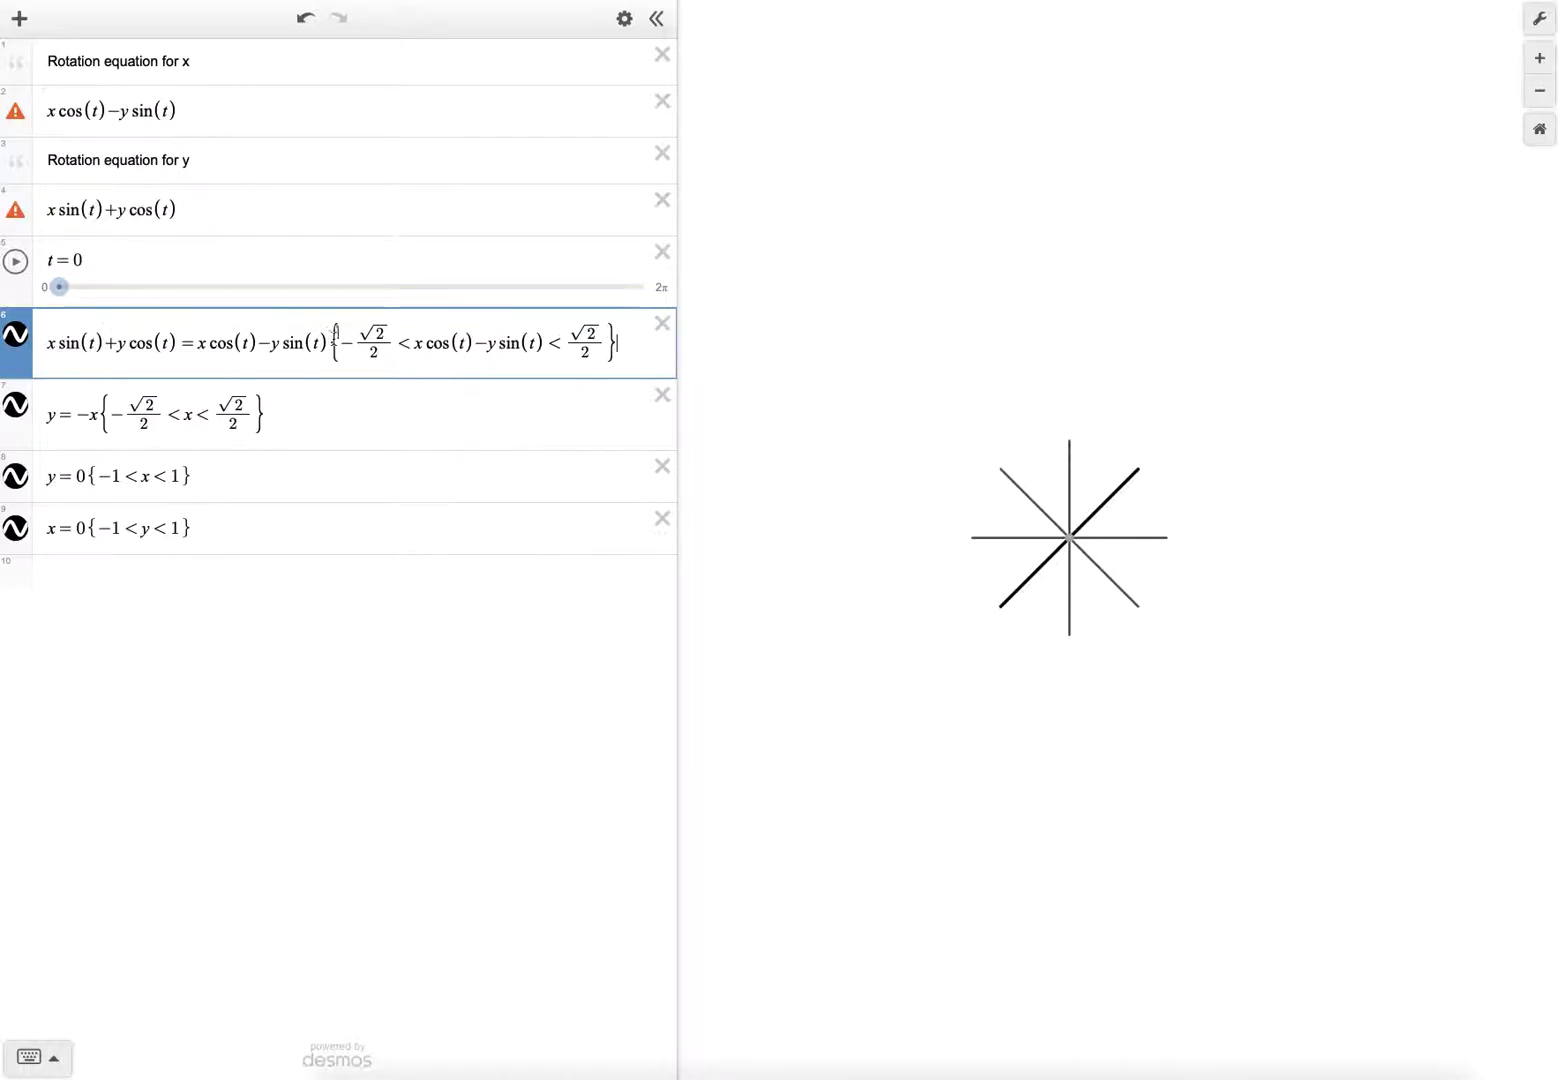
- Animate t to watch the diagonal line rotate, trying a slower 0.35x and a faster 7.5x playback speed
{"action": "left_click", "coordinate": [16, 262]}
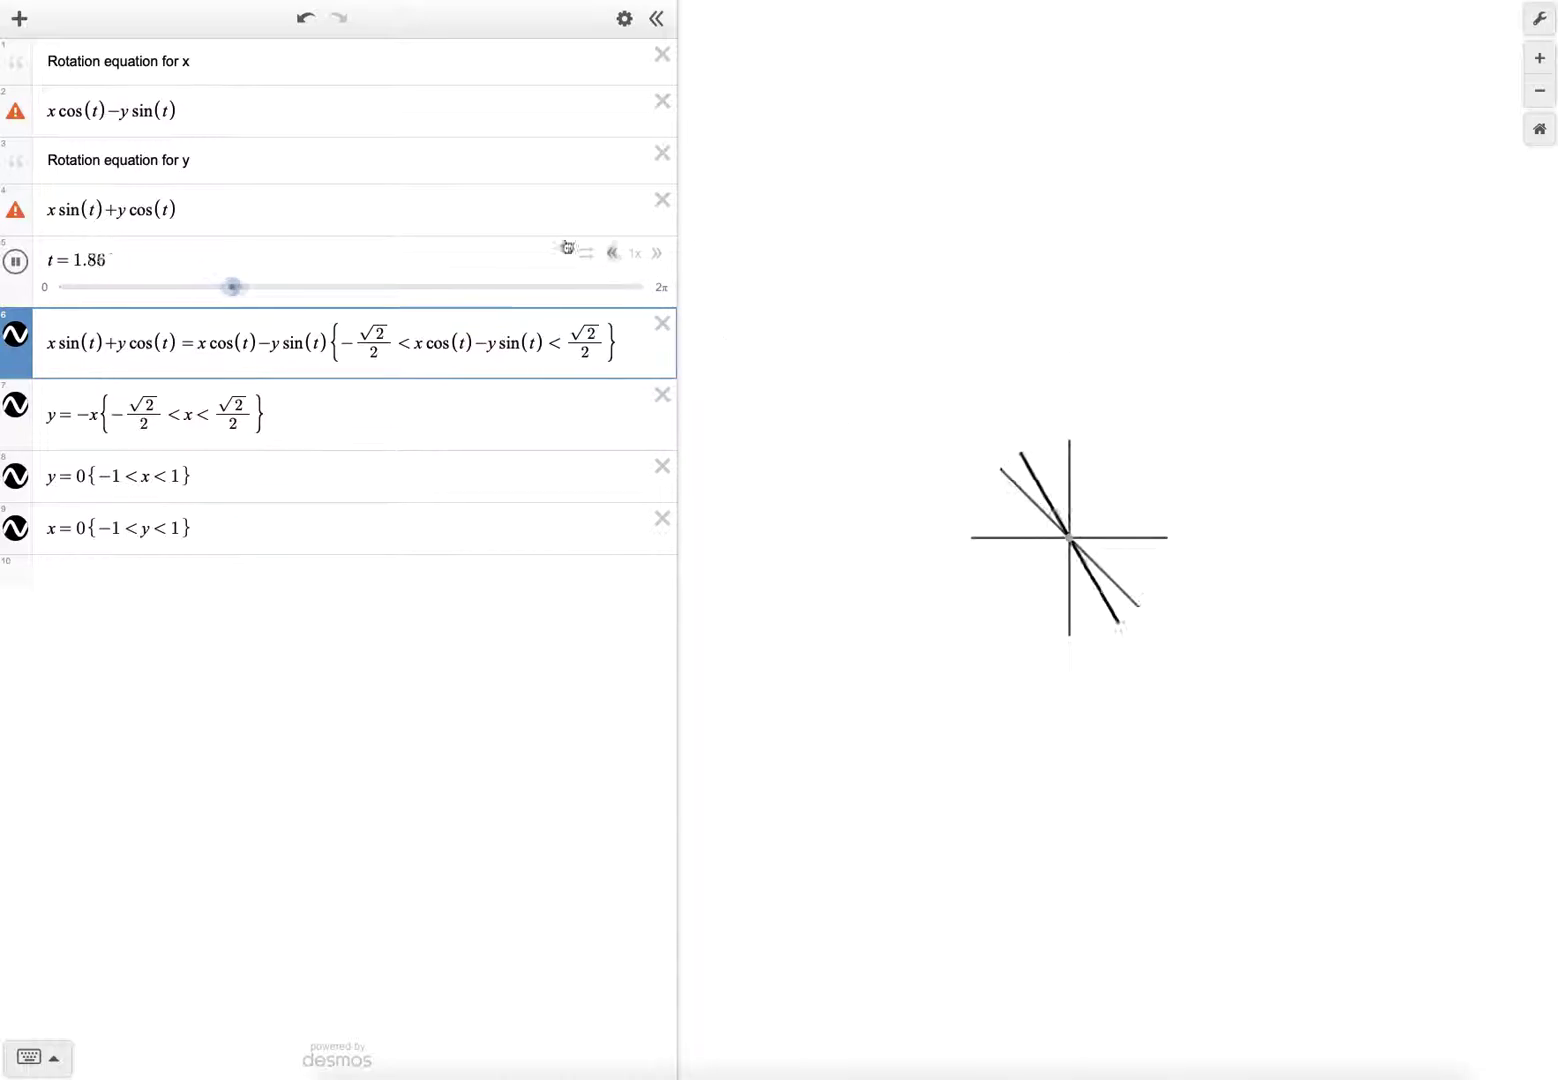
{"action": "left_click", "coordinate": [614, 255]}
{"action": "left_click", "coordinate": [614, 255]}
{"action": "left_click", "coordinate": [614, 255]}
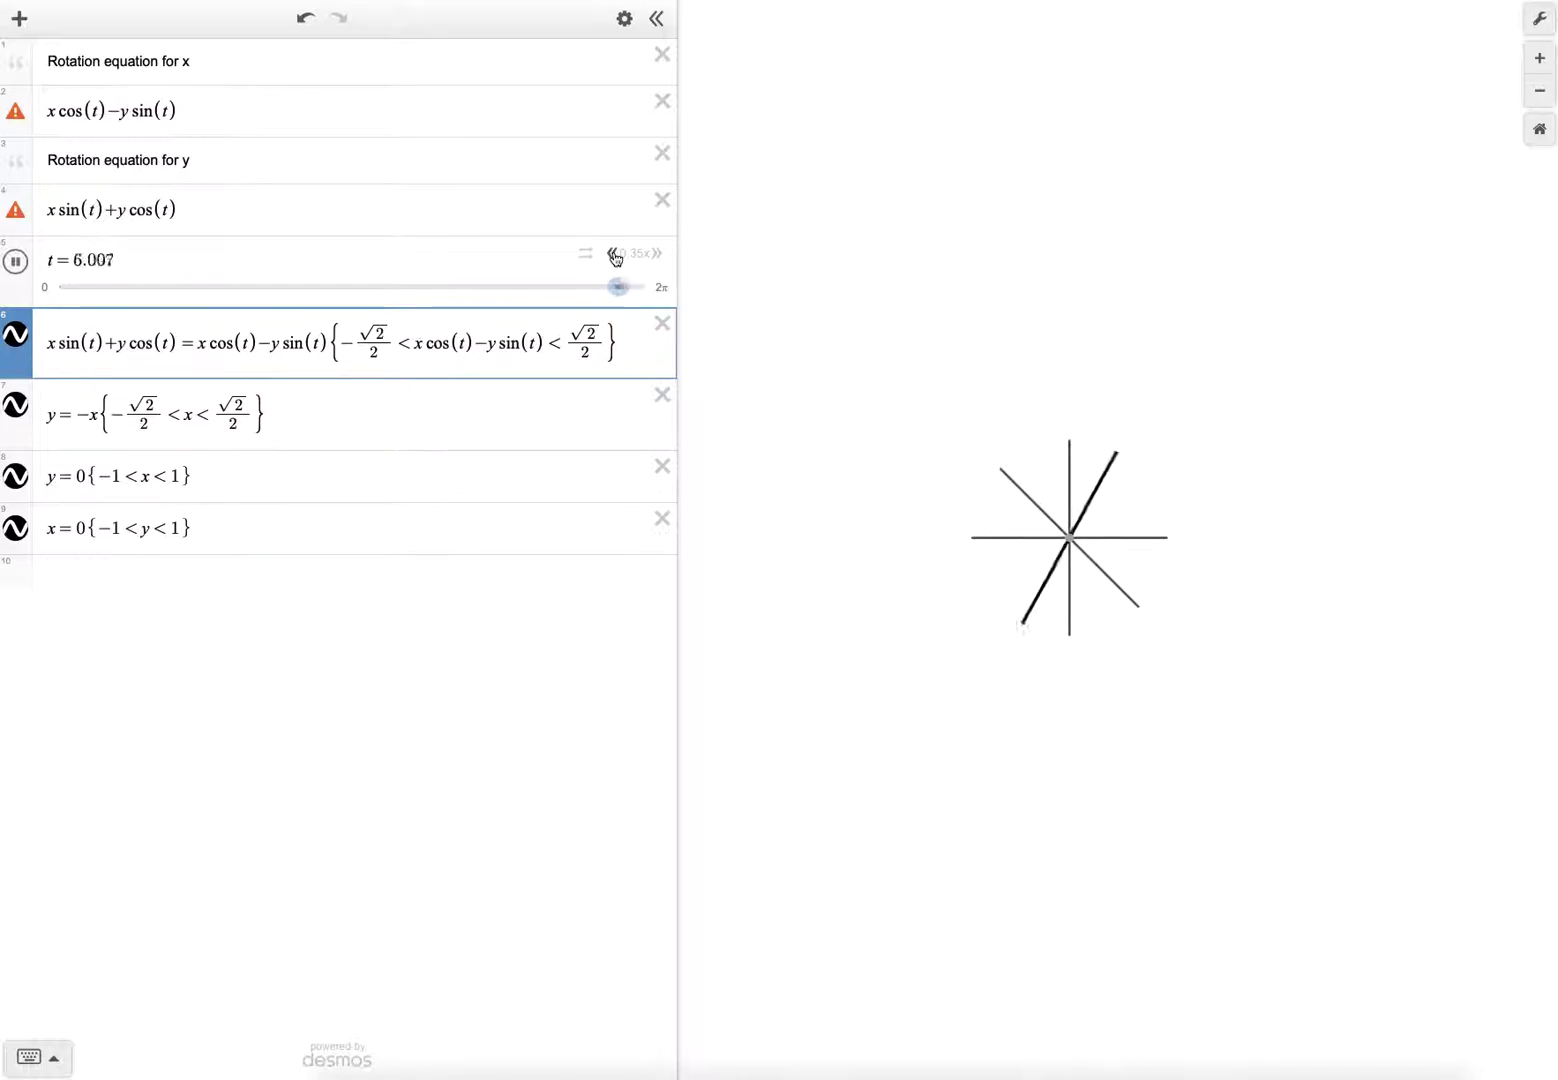
{"action": "left_click", "coordinate": [657, 255]}
{"action": "left_click", "coordinate": [657, 257]}
{"action": "left_click", "coordinate": [657, 257]}
{"action": "left_click", "coordinate": [657, 257]}
{"action": "left_click", "coordinate": [657, 257]}
{"action": "left_click", "coordinate": [657, 257]}
{"action": "left_click", "coordinate": [657, 257]}
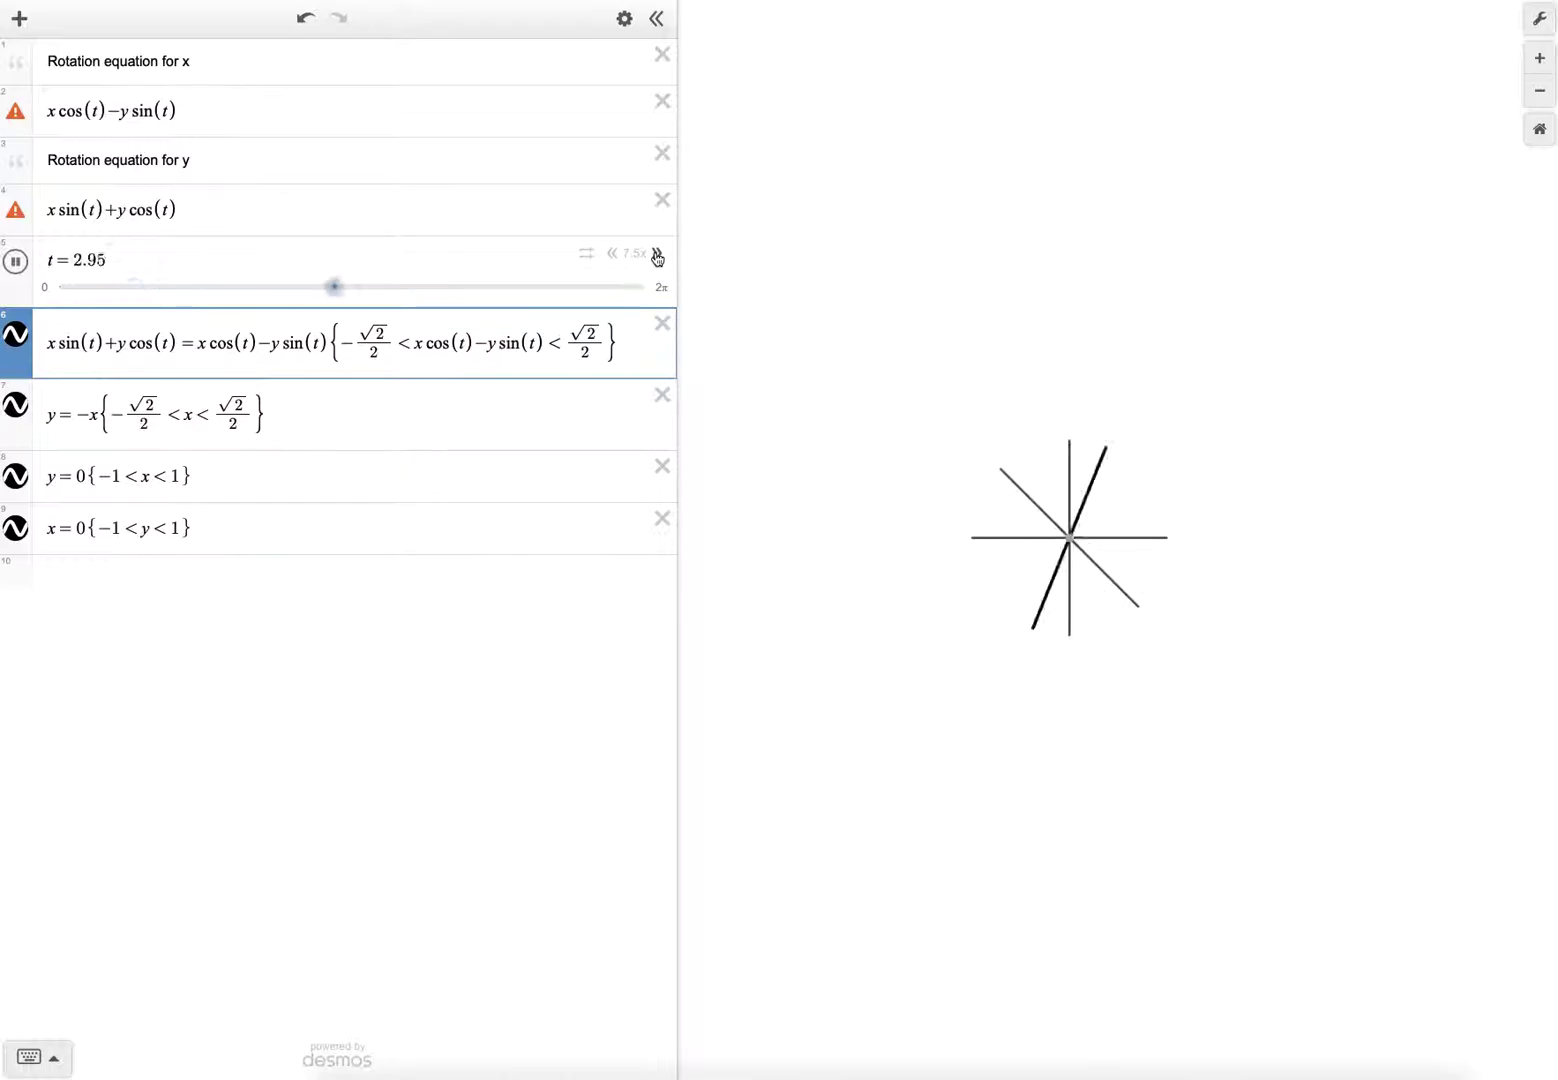
- Restore the t animation speed to 1x and stop it with t reset to 0
{"action": "left_click", "coordinate": [615, 256]}
{"action": "left_click", "coordinate": [617, 257]}
{"action": "left_click", "coordinate": [617, 257]}
{"action": "left_click", "coordinate": [617, 257]}
{"action": "left_click", "coordinate": [655, 255]}
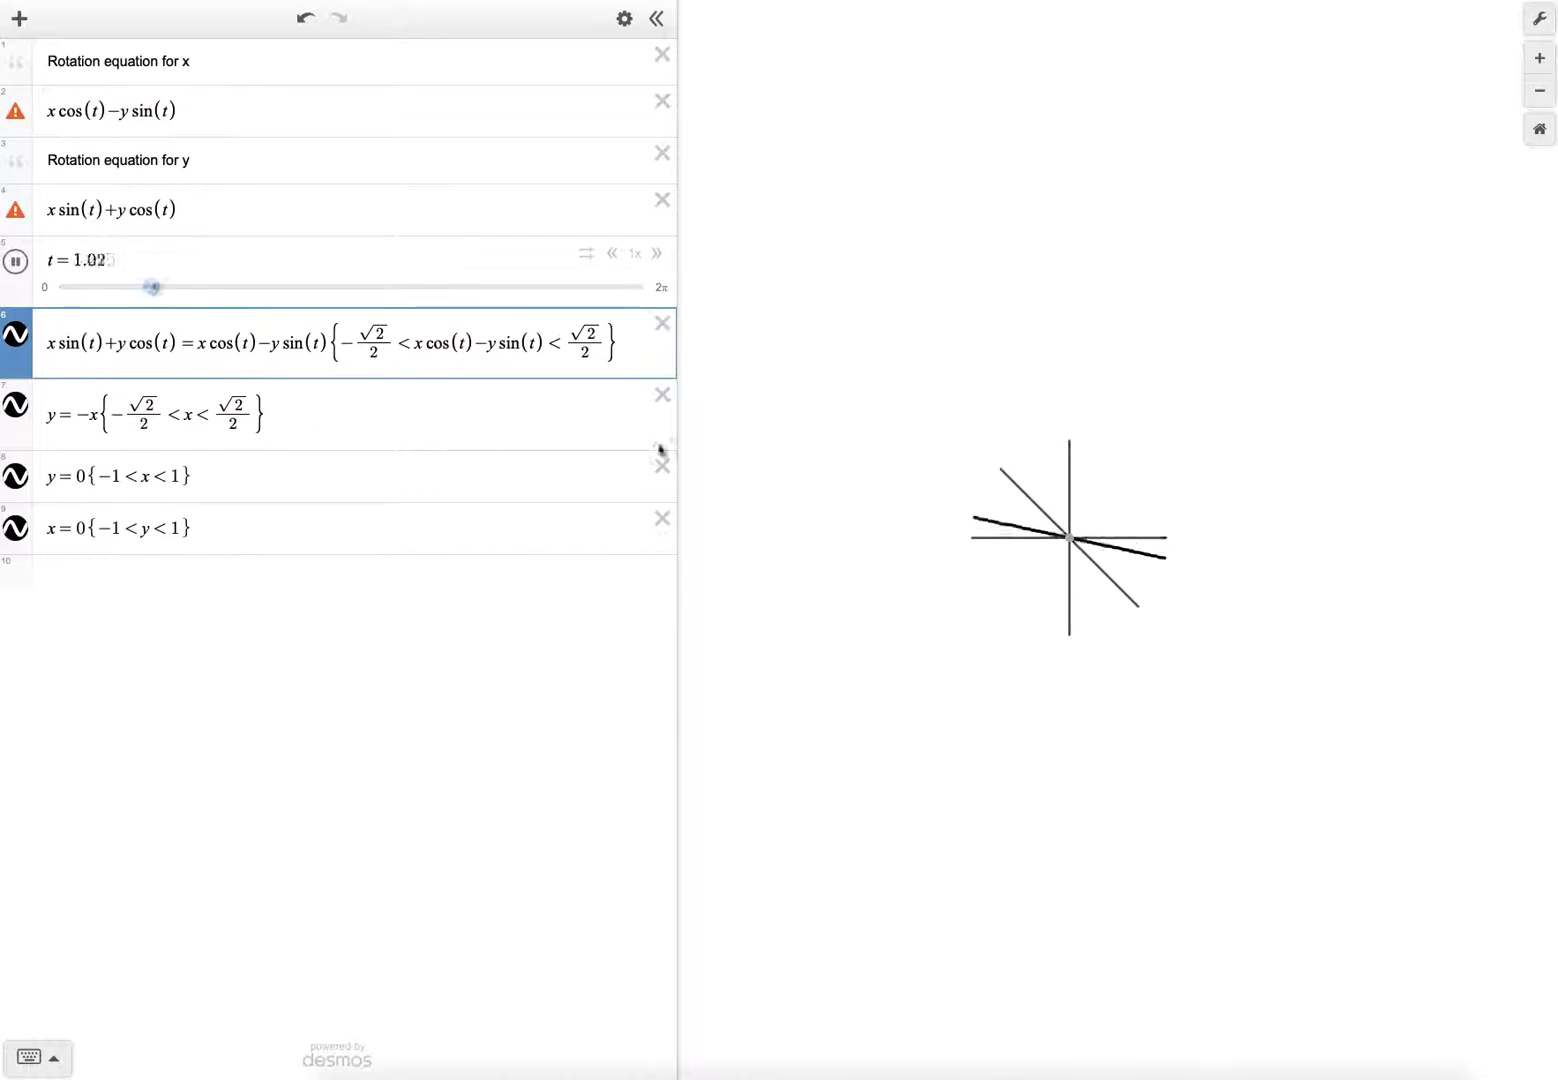
{"action": "left_click", "coordinate": [15, 261]}
{"action": "left_click_drag", "start_coordinate": [320, 298], "coordinate": [58, 292]}
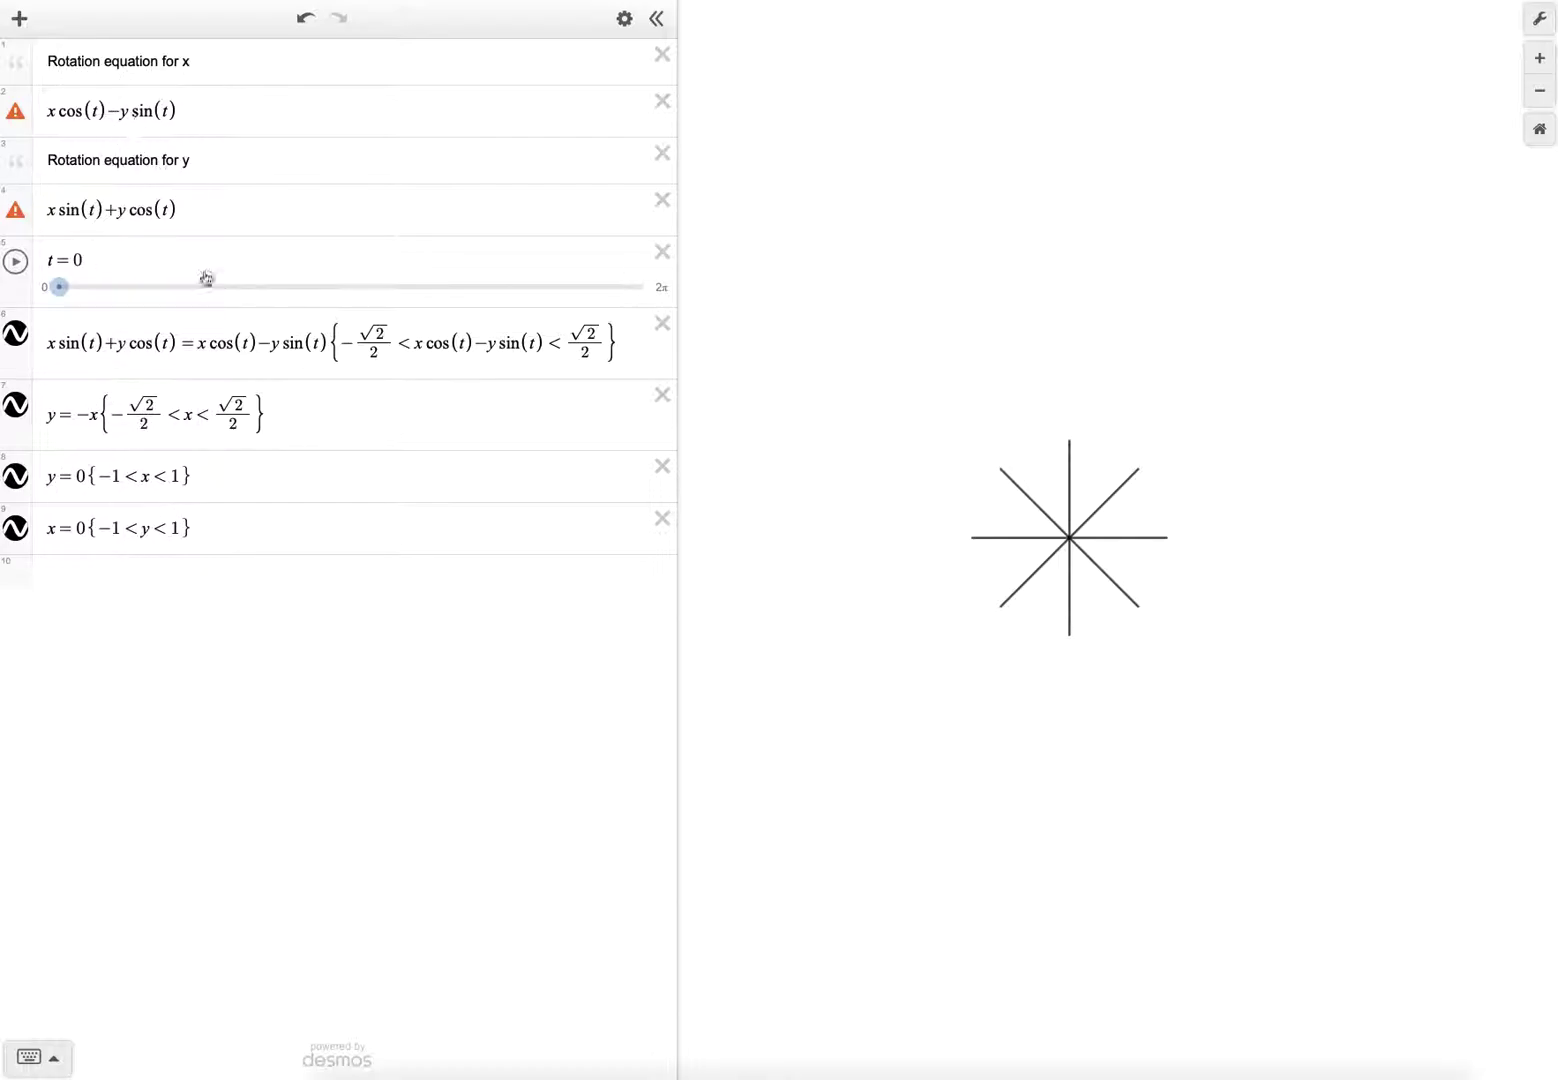
- Substitute x cos(t) − y sin(t) for x in the domain restriction of the y = −x line
{"action": "left_click_drag", "start_coordinate": [191, 107], "coordinate": [40, 117]}
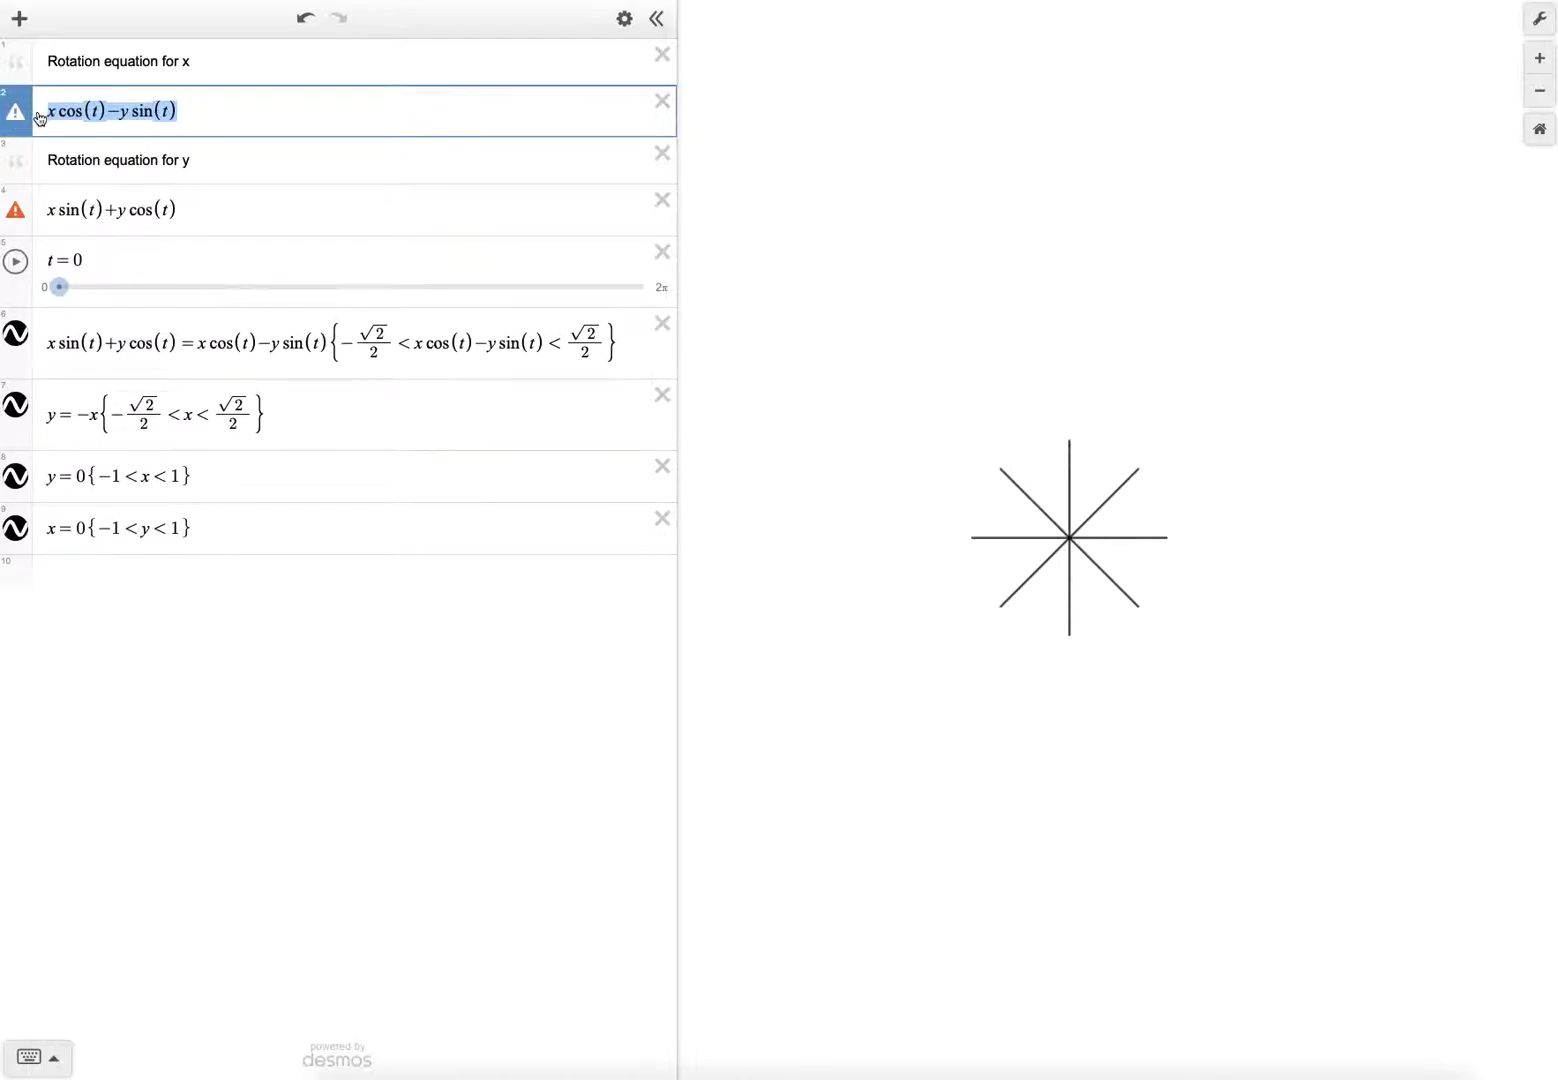
{"action": "left_click", "coordinate": [188, 414]}
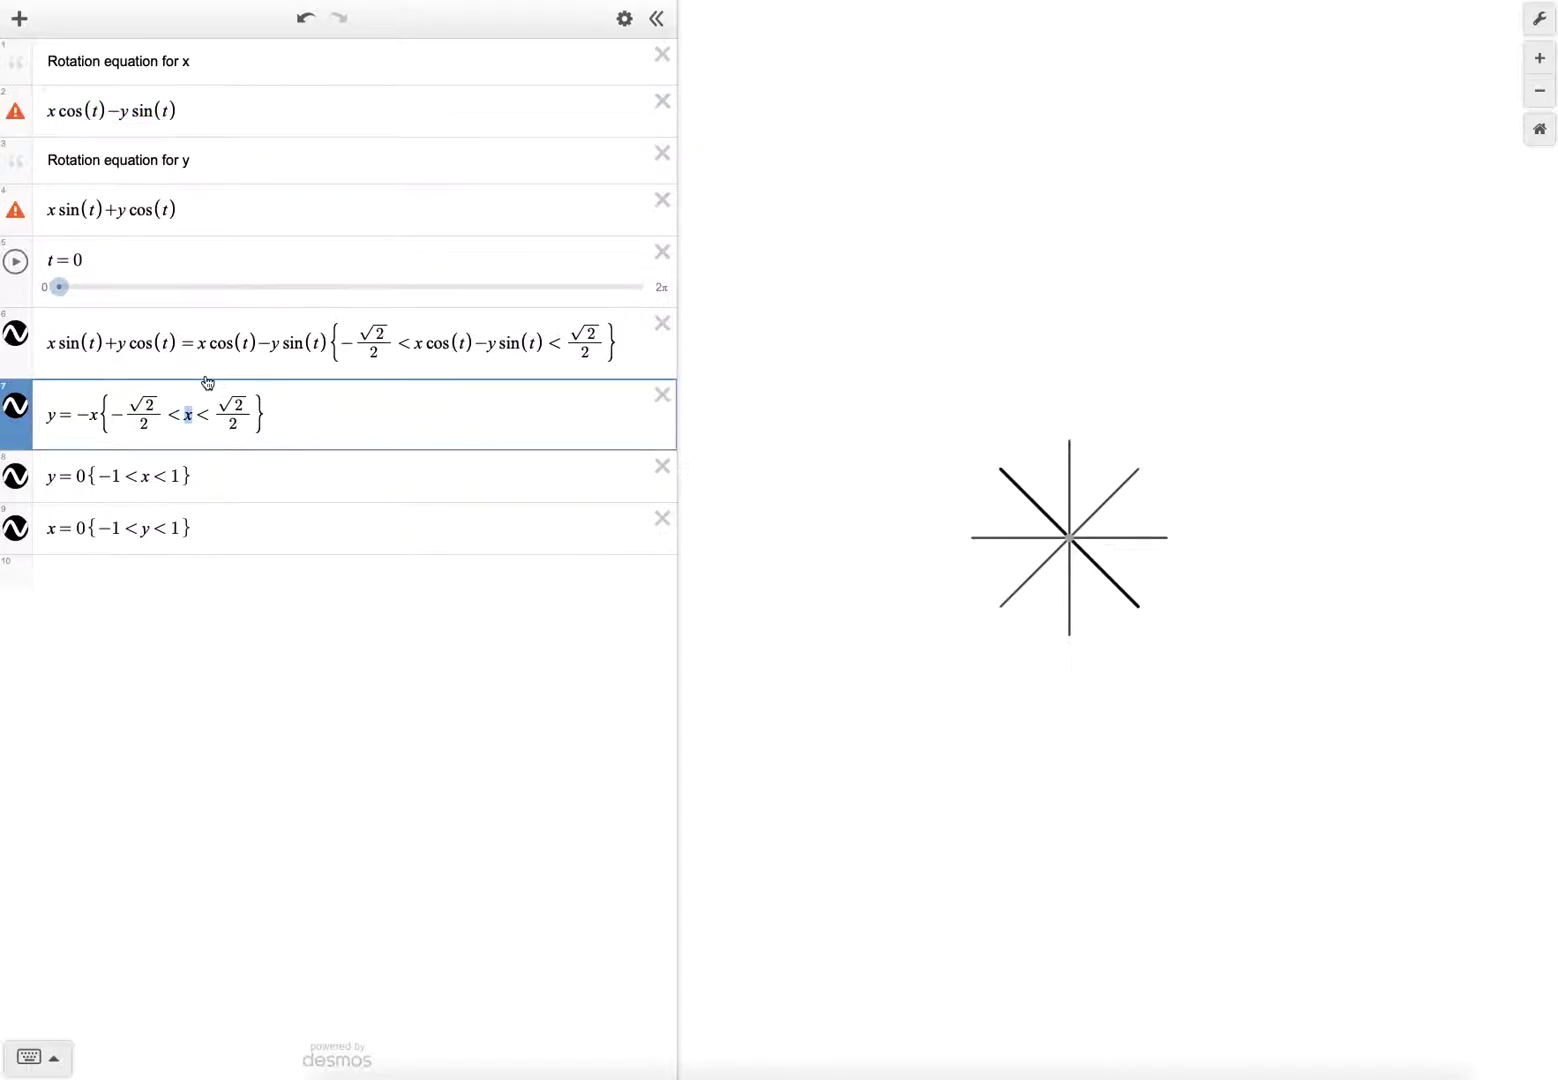
{"action": "type", "text": "xcos(t)-ysin(t)"}
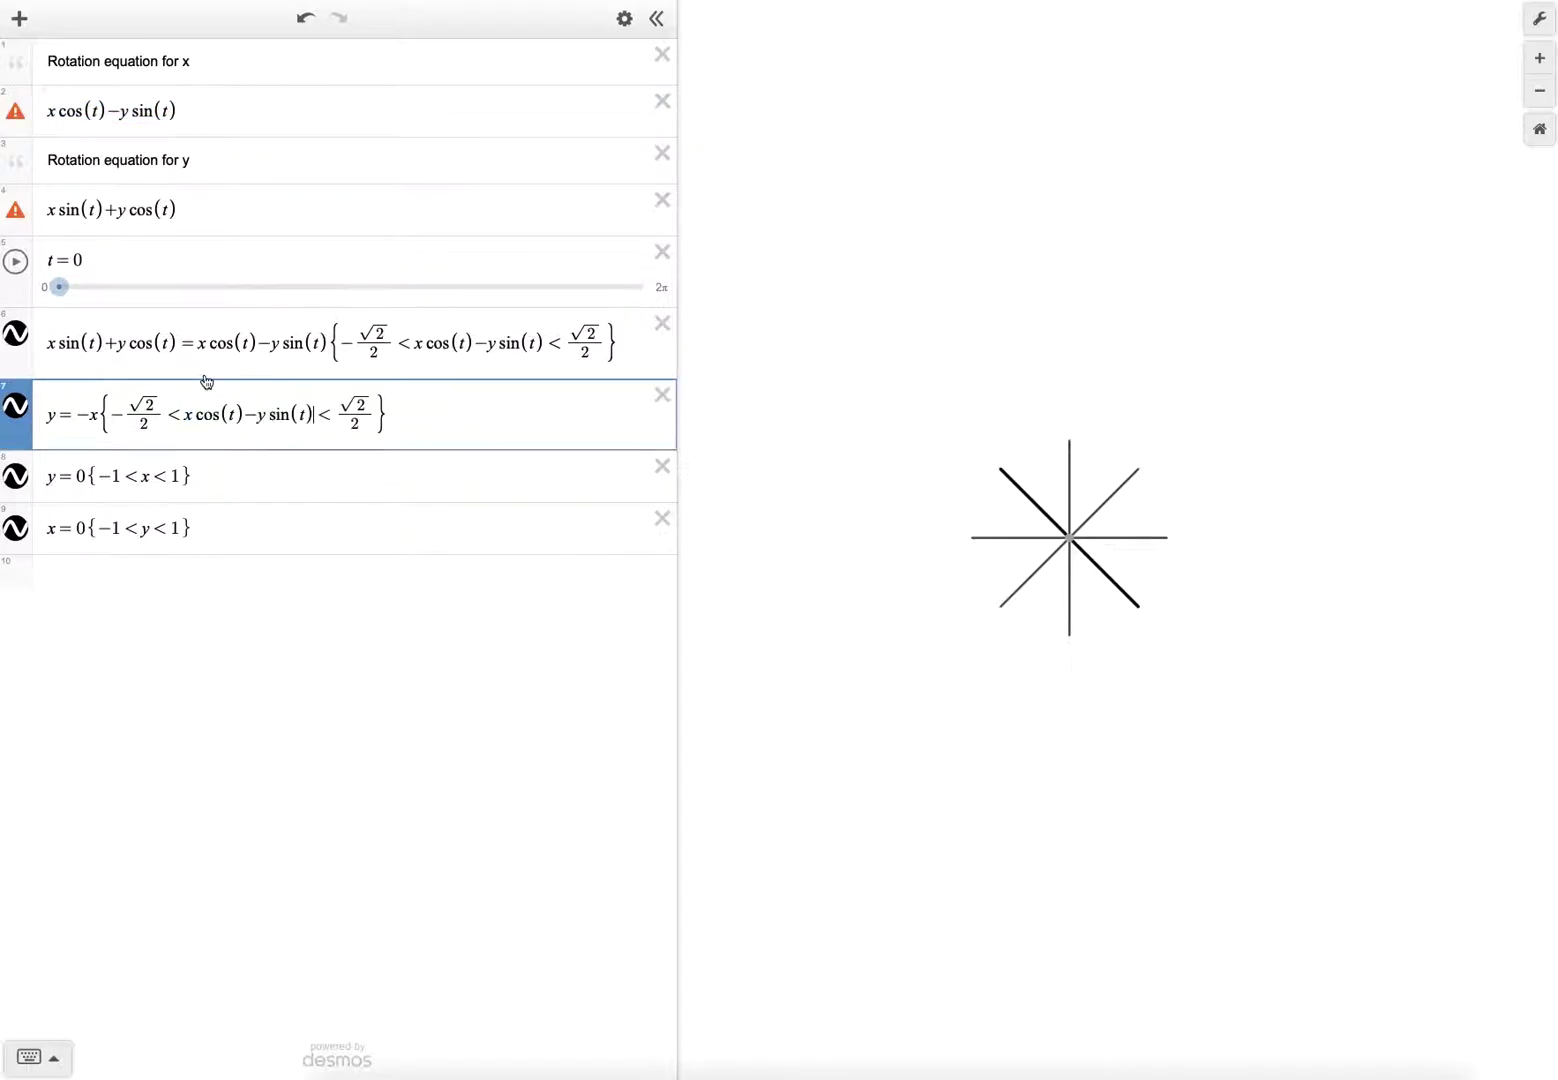
- Change the right side of the y = −x line to −(x cos(t) − y sin(t)), keeping the expression in parentheses
{"action": "left_click", "coordinate": [92, 415]}
{"action": "type", "text": "(x"}
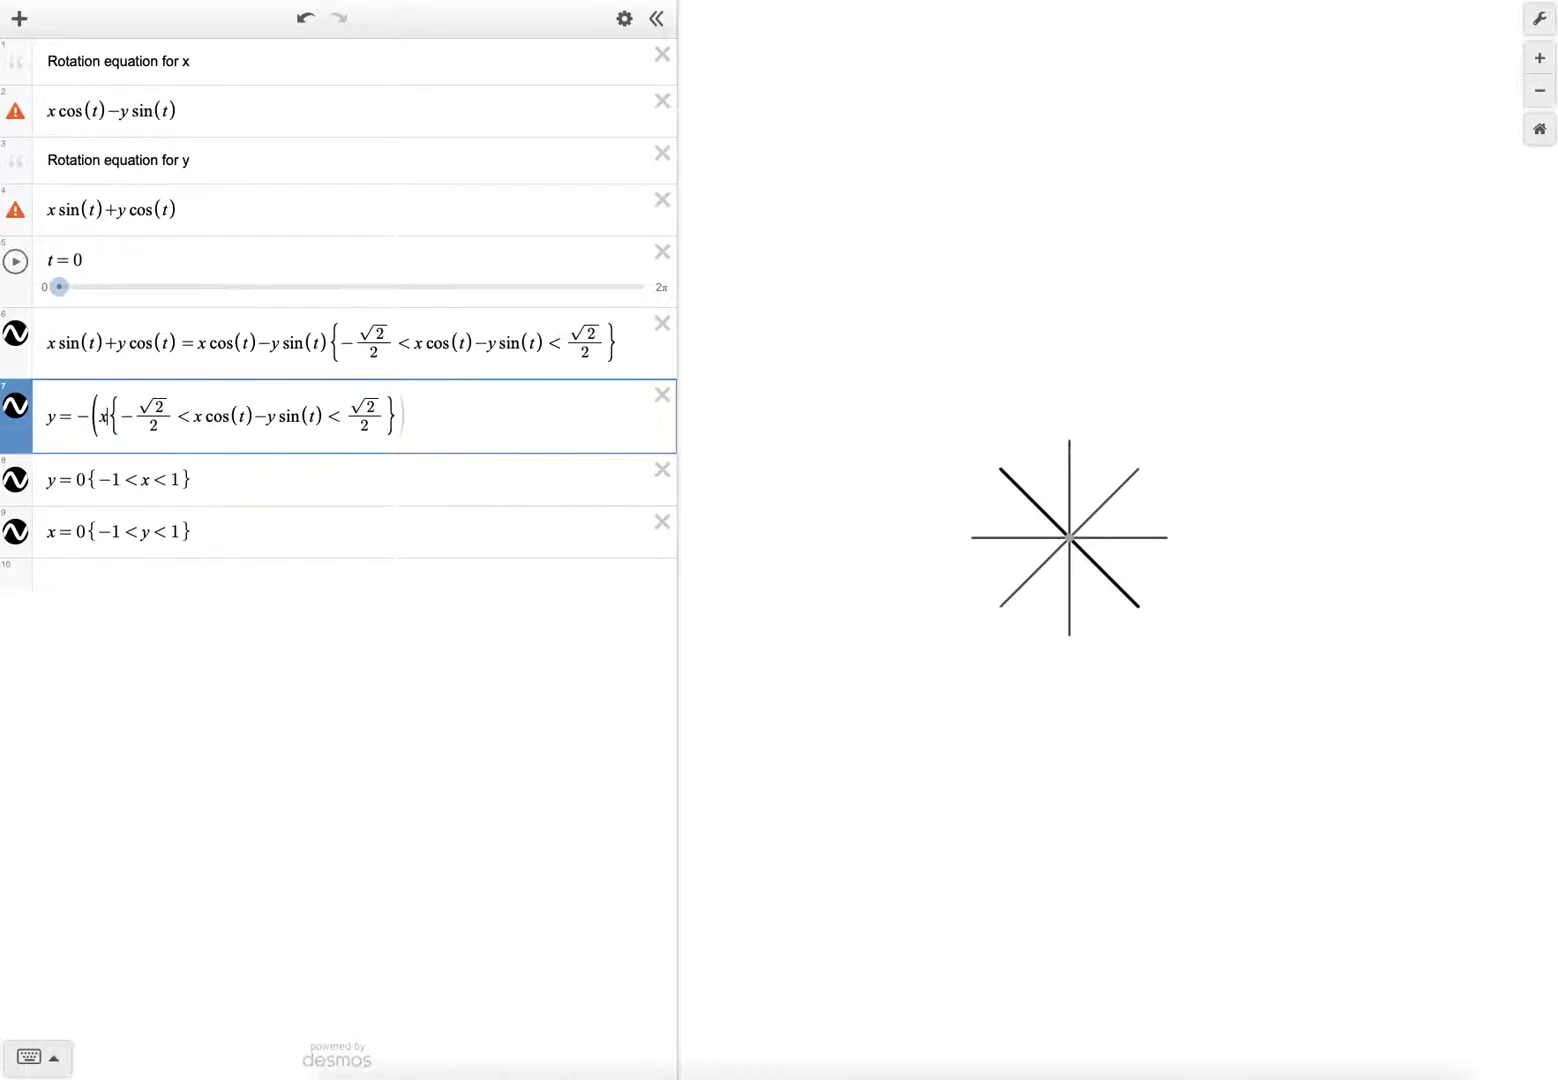
{"action": "type", "text": ")"}
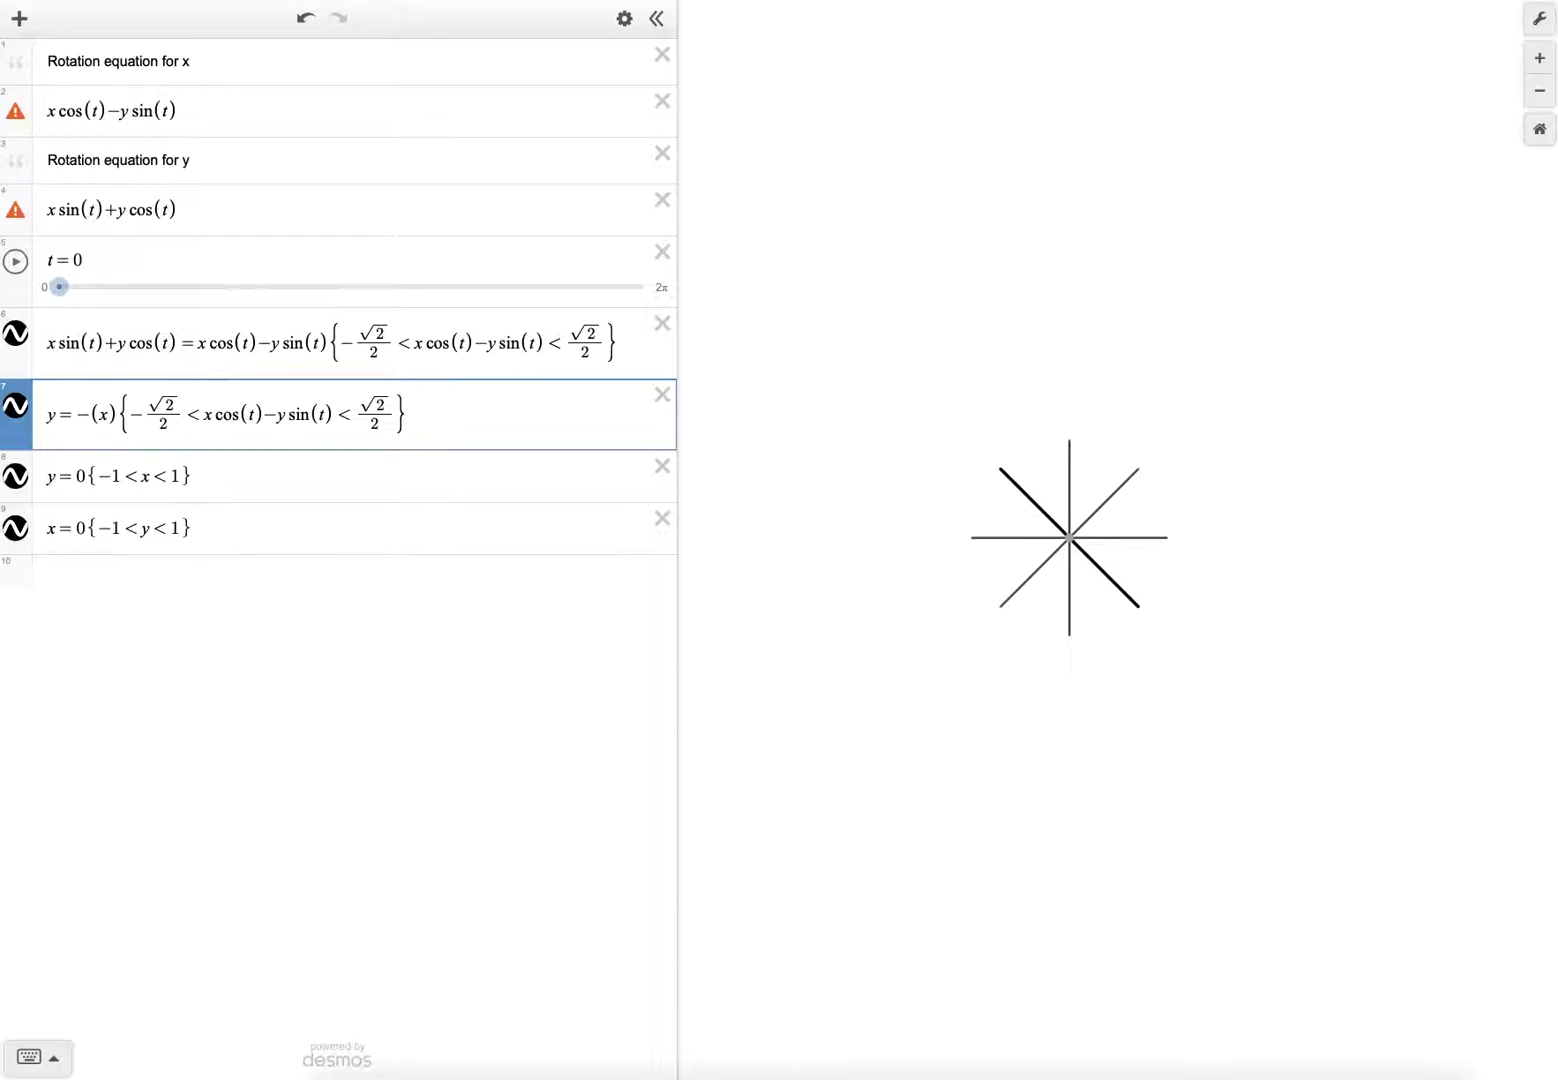
{"action": "type", "text": "xcos(t)-ysin(t)"}
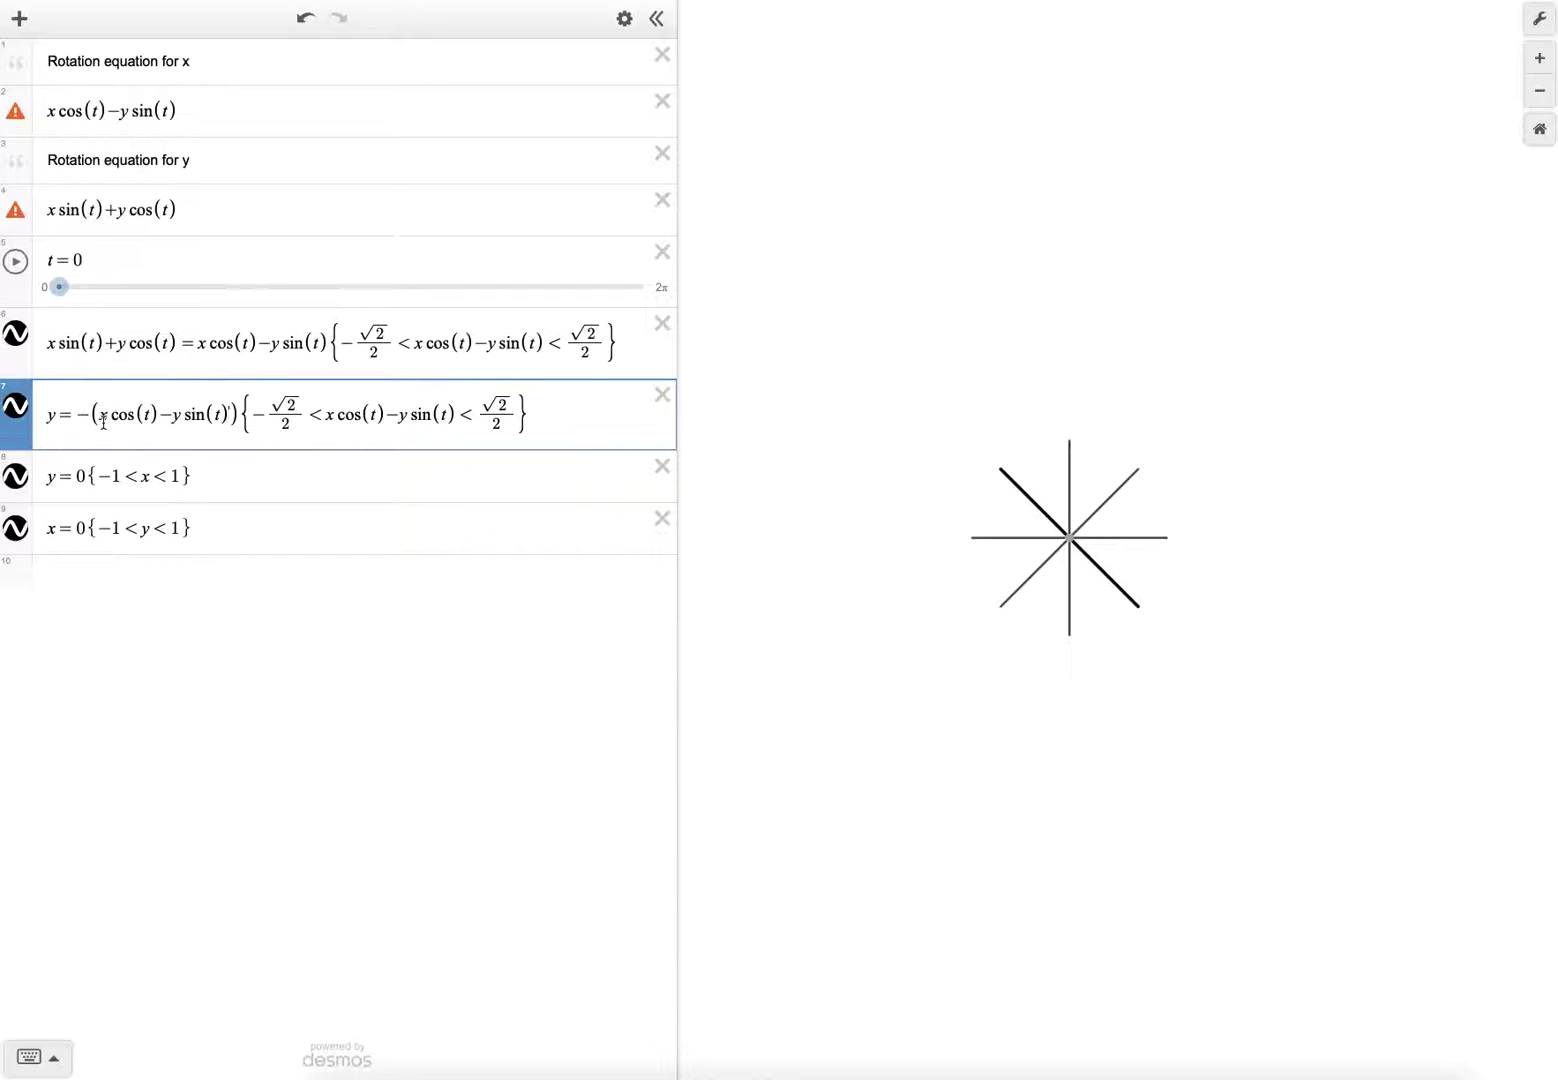
- Replace y on the left side of the second line equation with x sin(t) + y cos(t), keeping t at 0
{"action": "left_click_drag", "start_coordinate": [190, 204], "coordinate": [45, 215]}
{"action": "key", "text": "ctrl+c"}
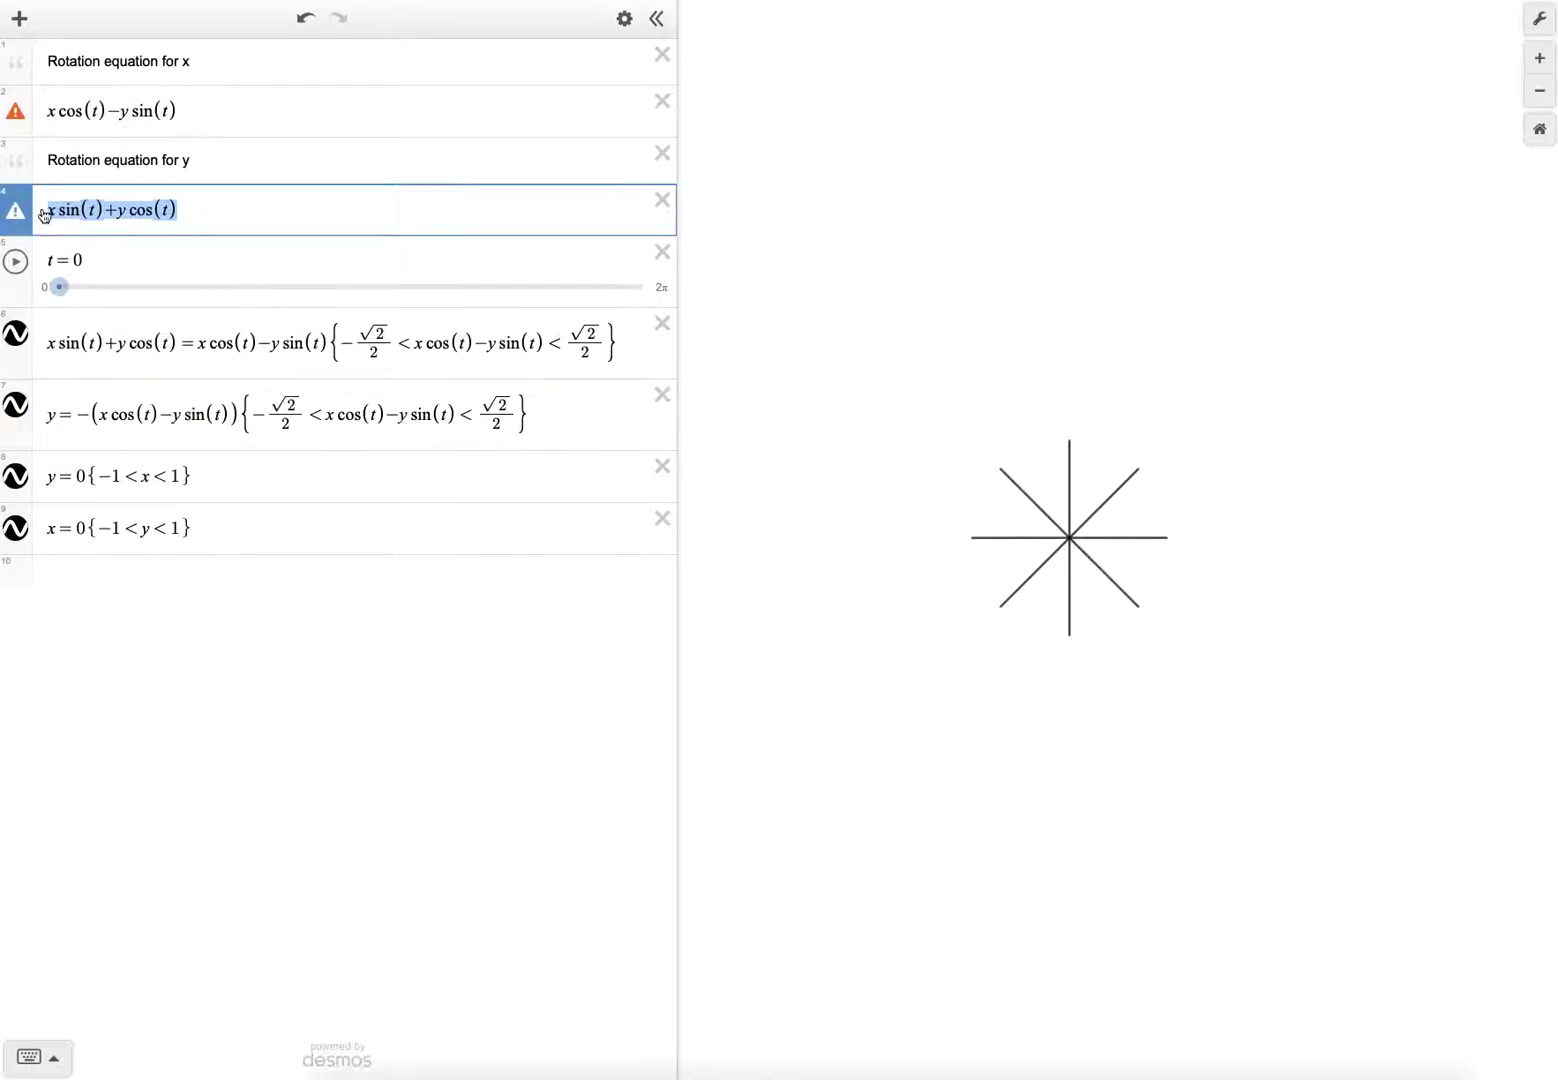
{"action": "double_click", "coordinate": [53, 414]}
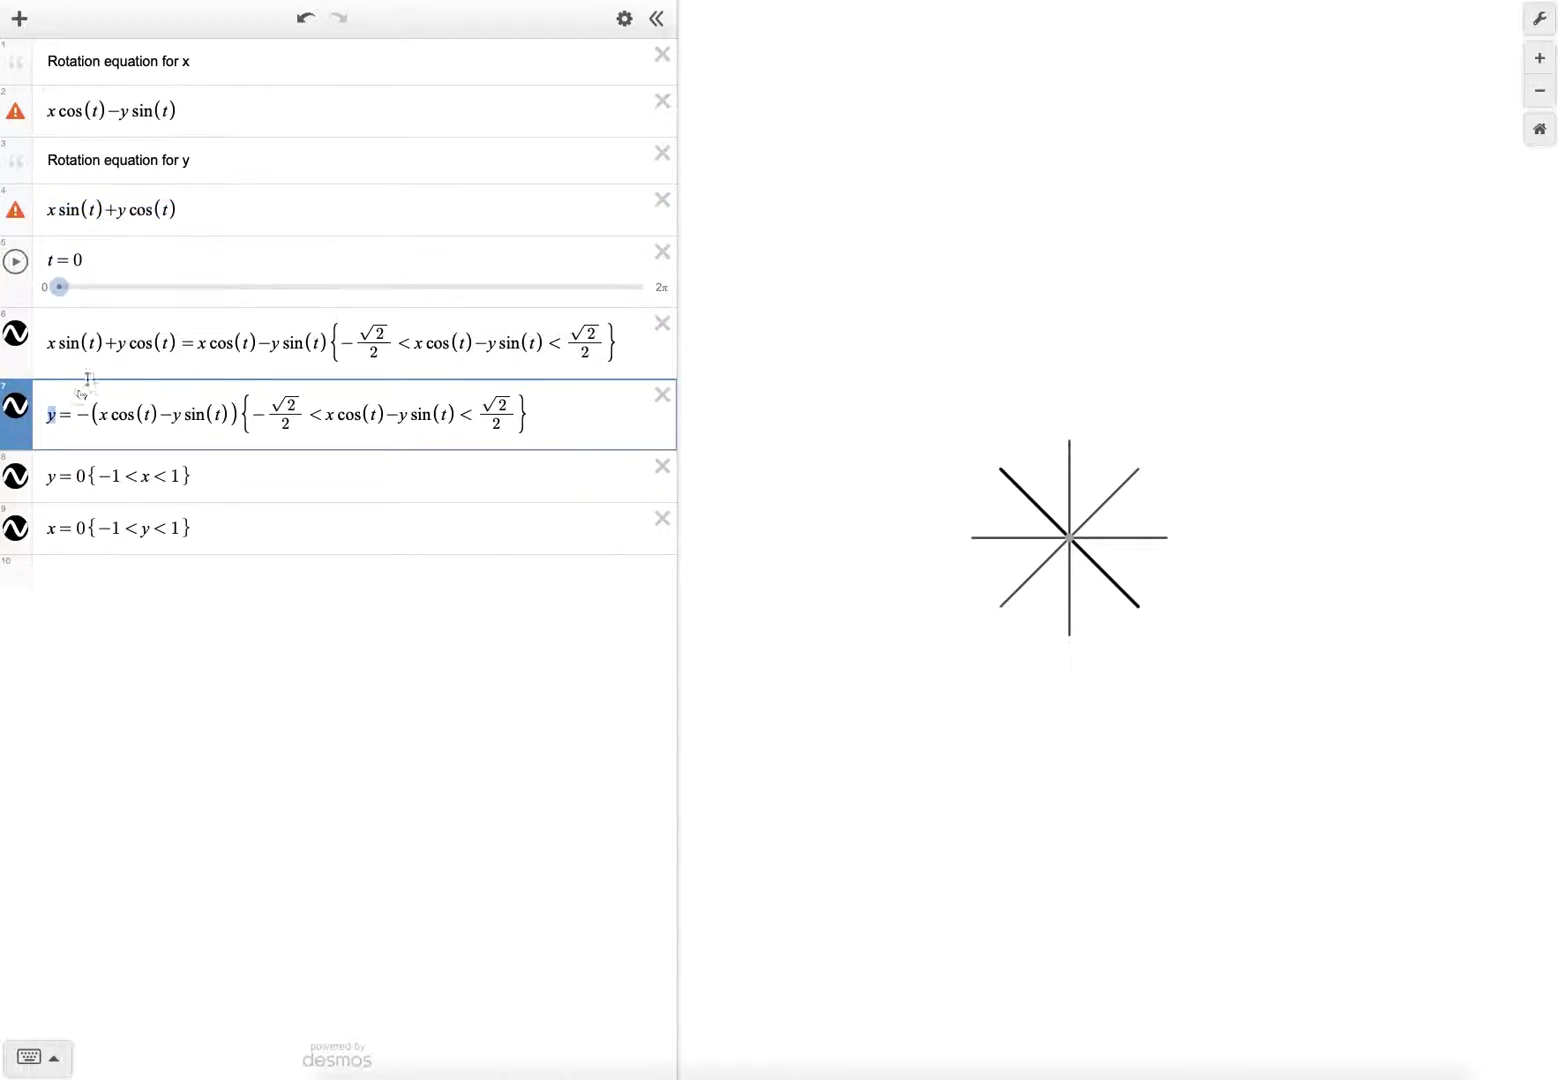
{"action": "key", "text": "ctrl+v"}
{"action": "left_click_drag", "start_coordinate": [60, 287], "coordinate": [30, 306]}
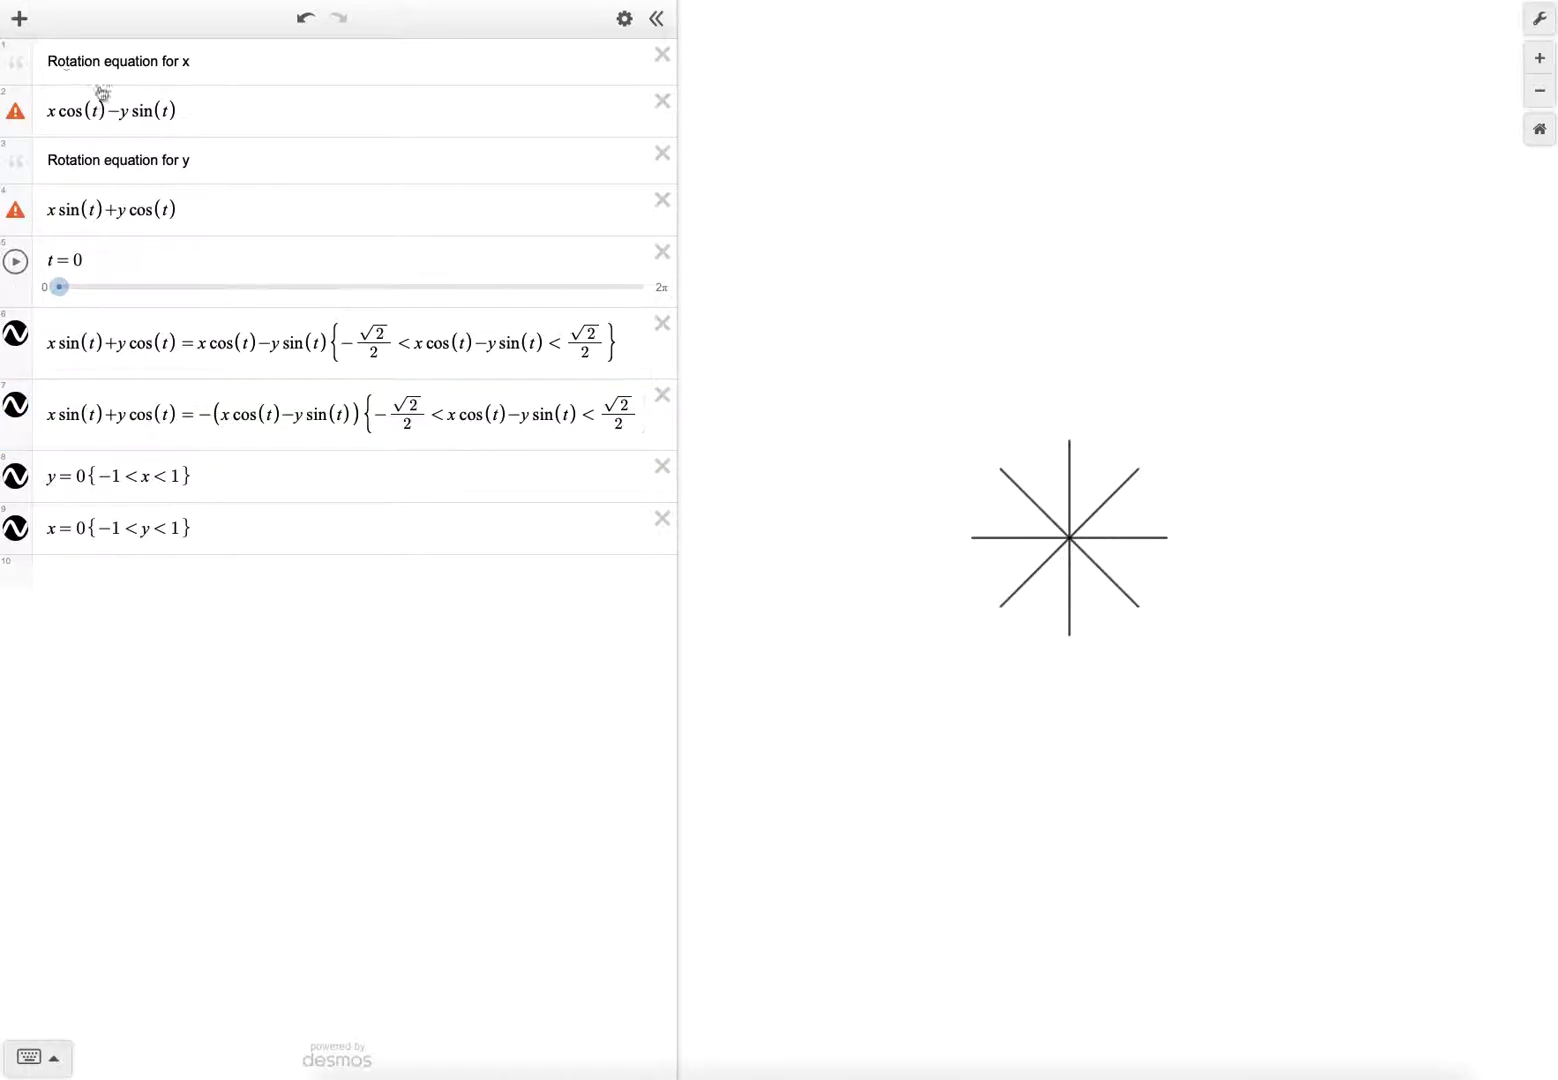
- Rewrite the y = 0 line as x sin(t) + y cos(t) = 0 with the restriction −1 < x cos(t) − y sin(t) < 1
{"action": "left_click_drag", "start_coordinate": [201, 118], "coordinate": [42, 122]}
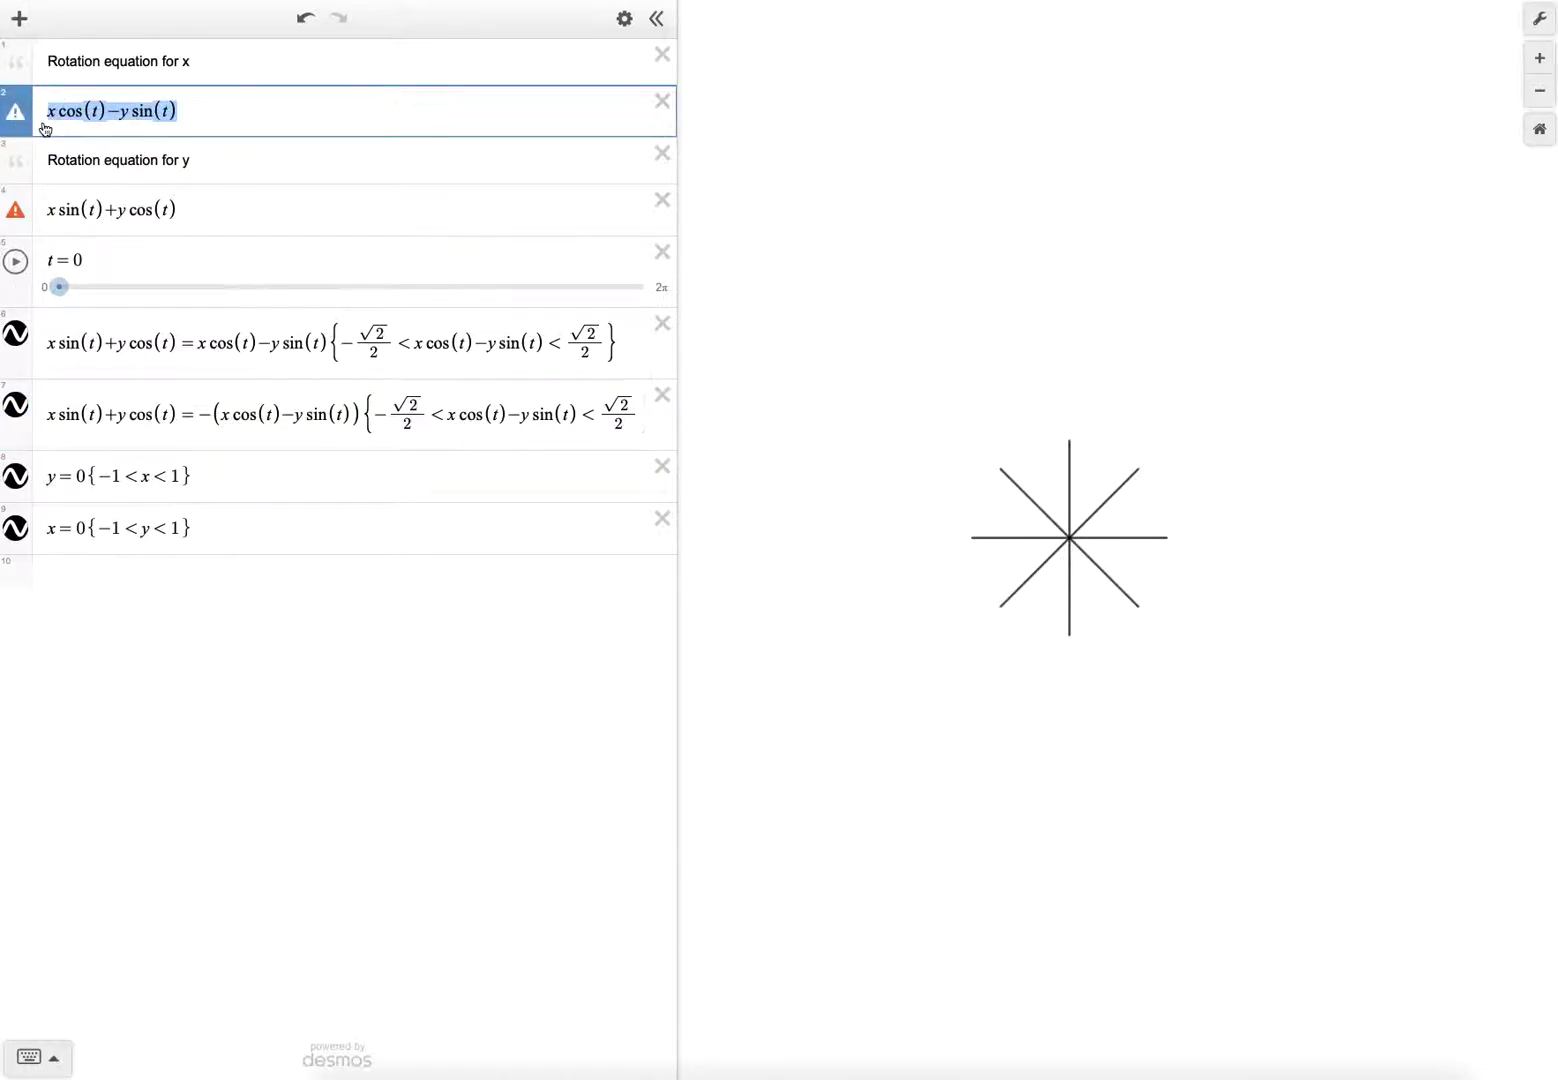
{"action": "left_click", "coordinate": [145, 474]}
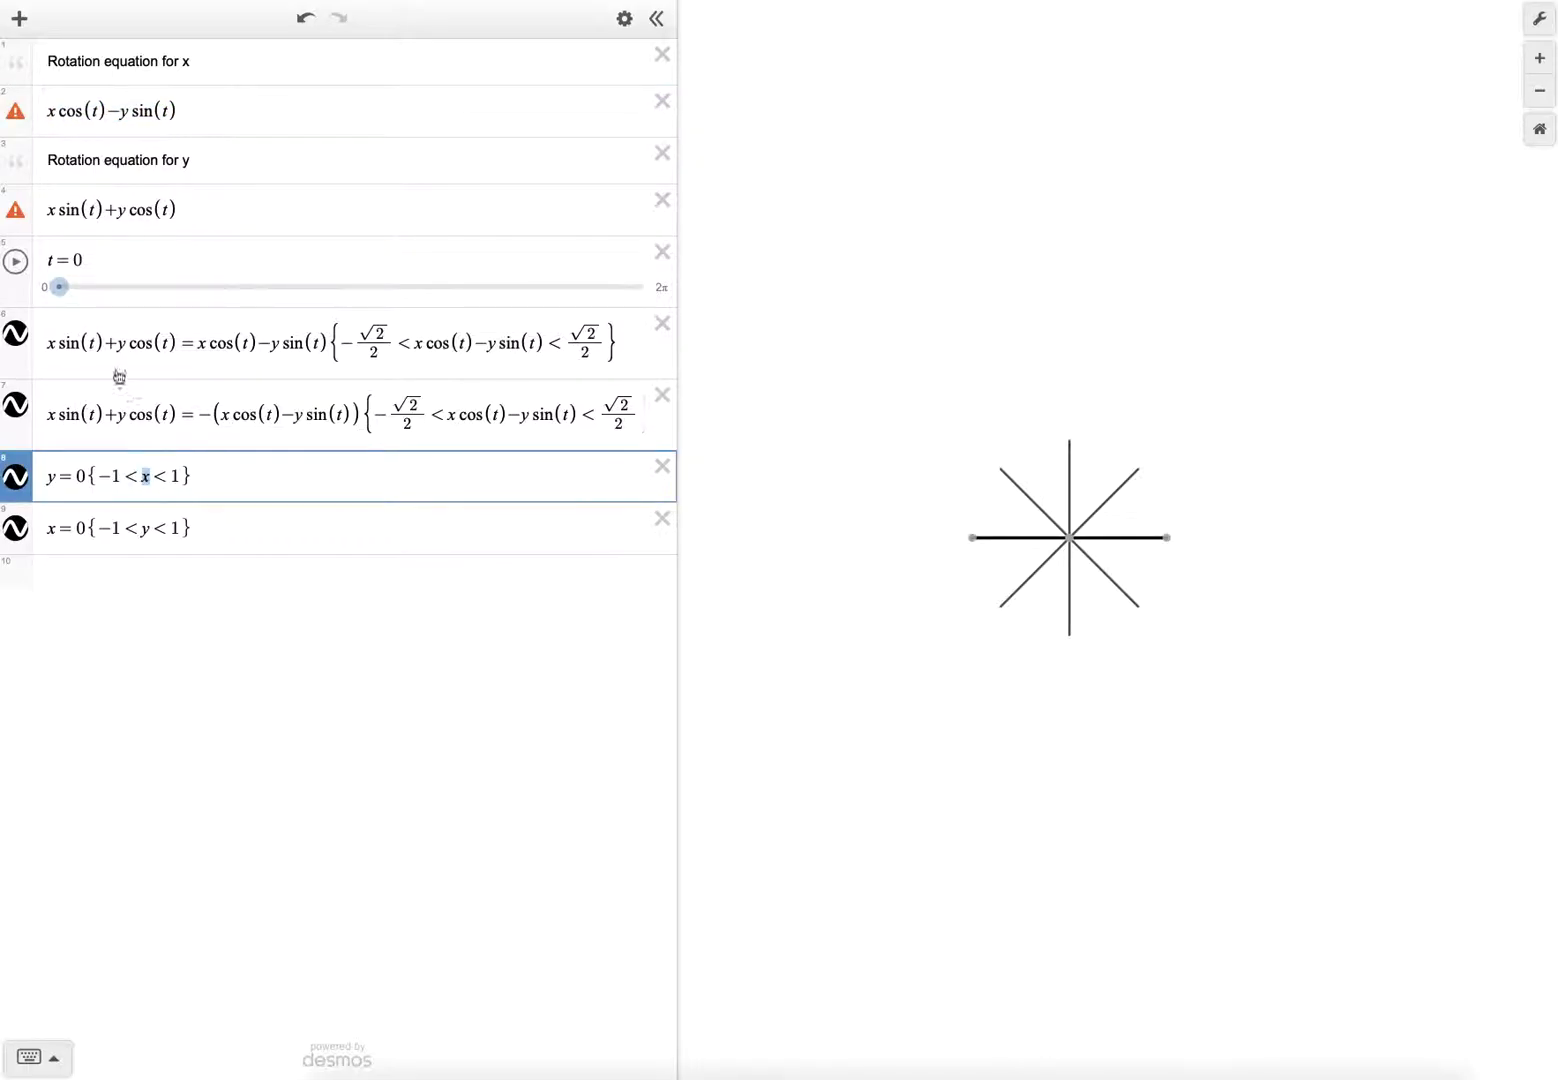
{"action": "type", "text": "x cos(t)-y sin(t)"}
{"action": "left_click_drag", "start_coordinate": [188, 209], "coordinate": [35, 220]}
{"action": "key", "text": "ctrl+c"}
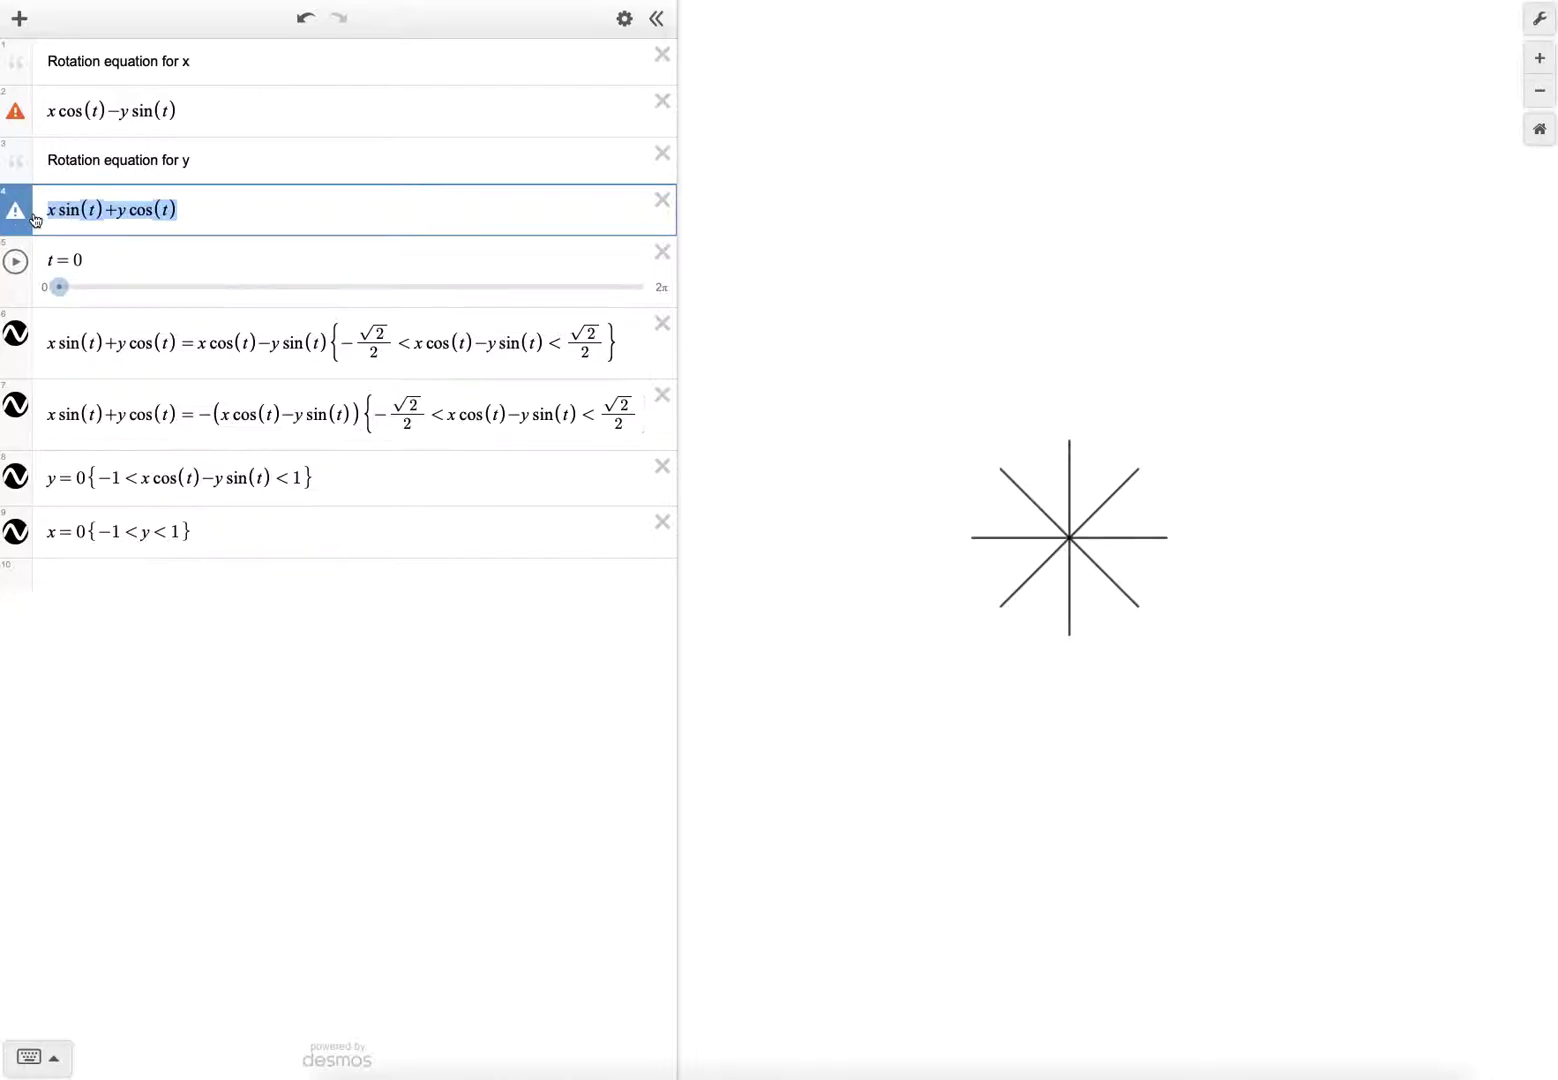
{"action": "left_click", "coordinate": [50, 479]}
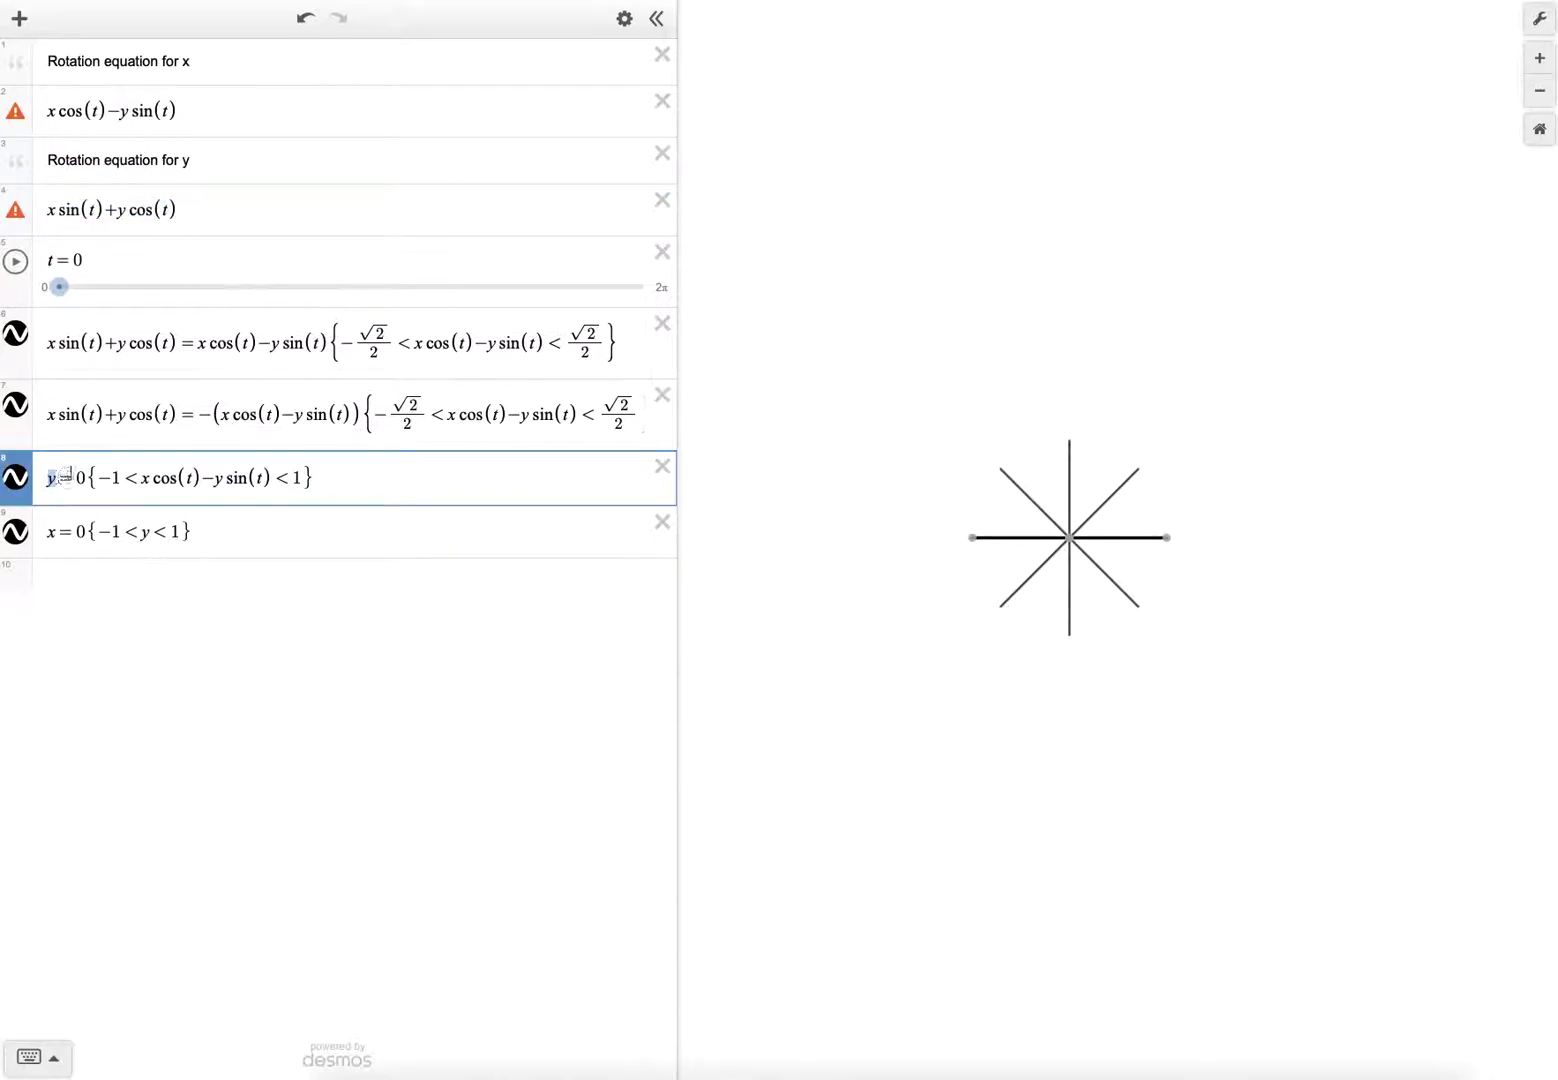
{"action": "key", "text": "ctrl+v"}
- Rewrite the x = 0 line as x cos(t) − y sin(t) = 0 with the restriction −1 < x sin(t) + y cos(t) < 1
{"action": "left_click_drag", "start_coordinate": [185, 113], "coordinate": [48, 137]}
{"action": "key", "text": "ctrl+c"}
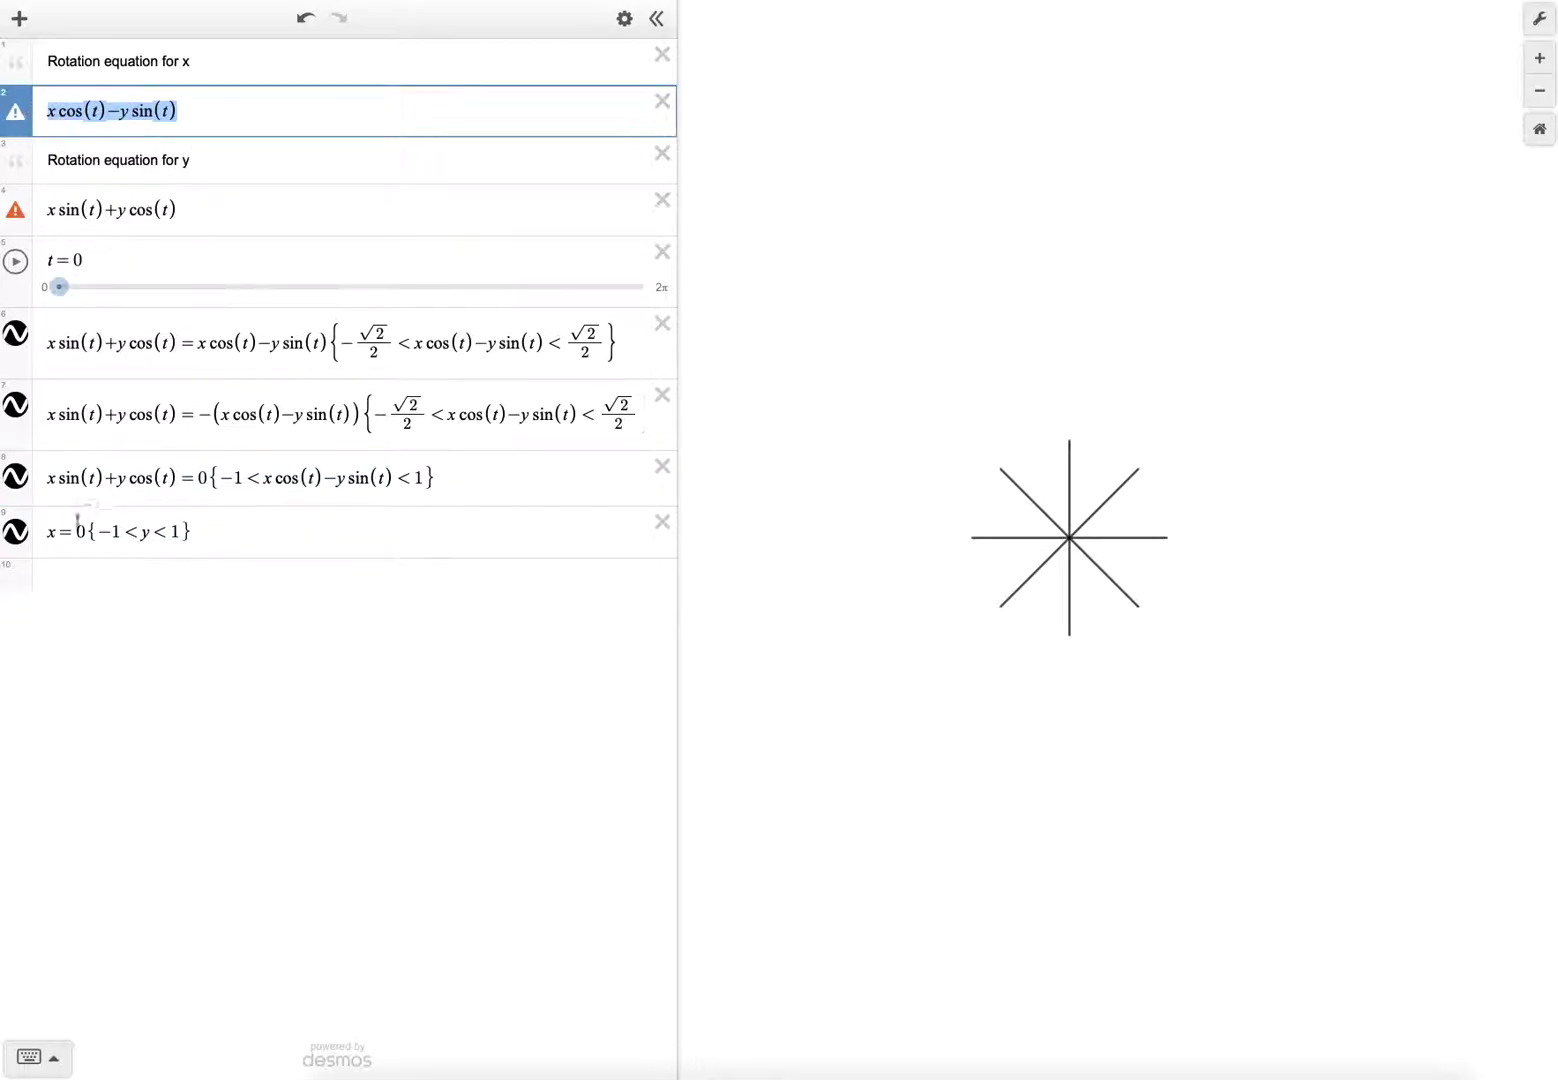
{"action": "left_click", "coordinate": [51, 530]}
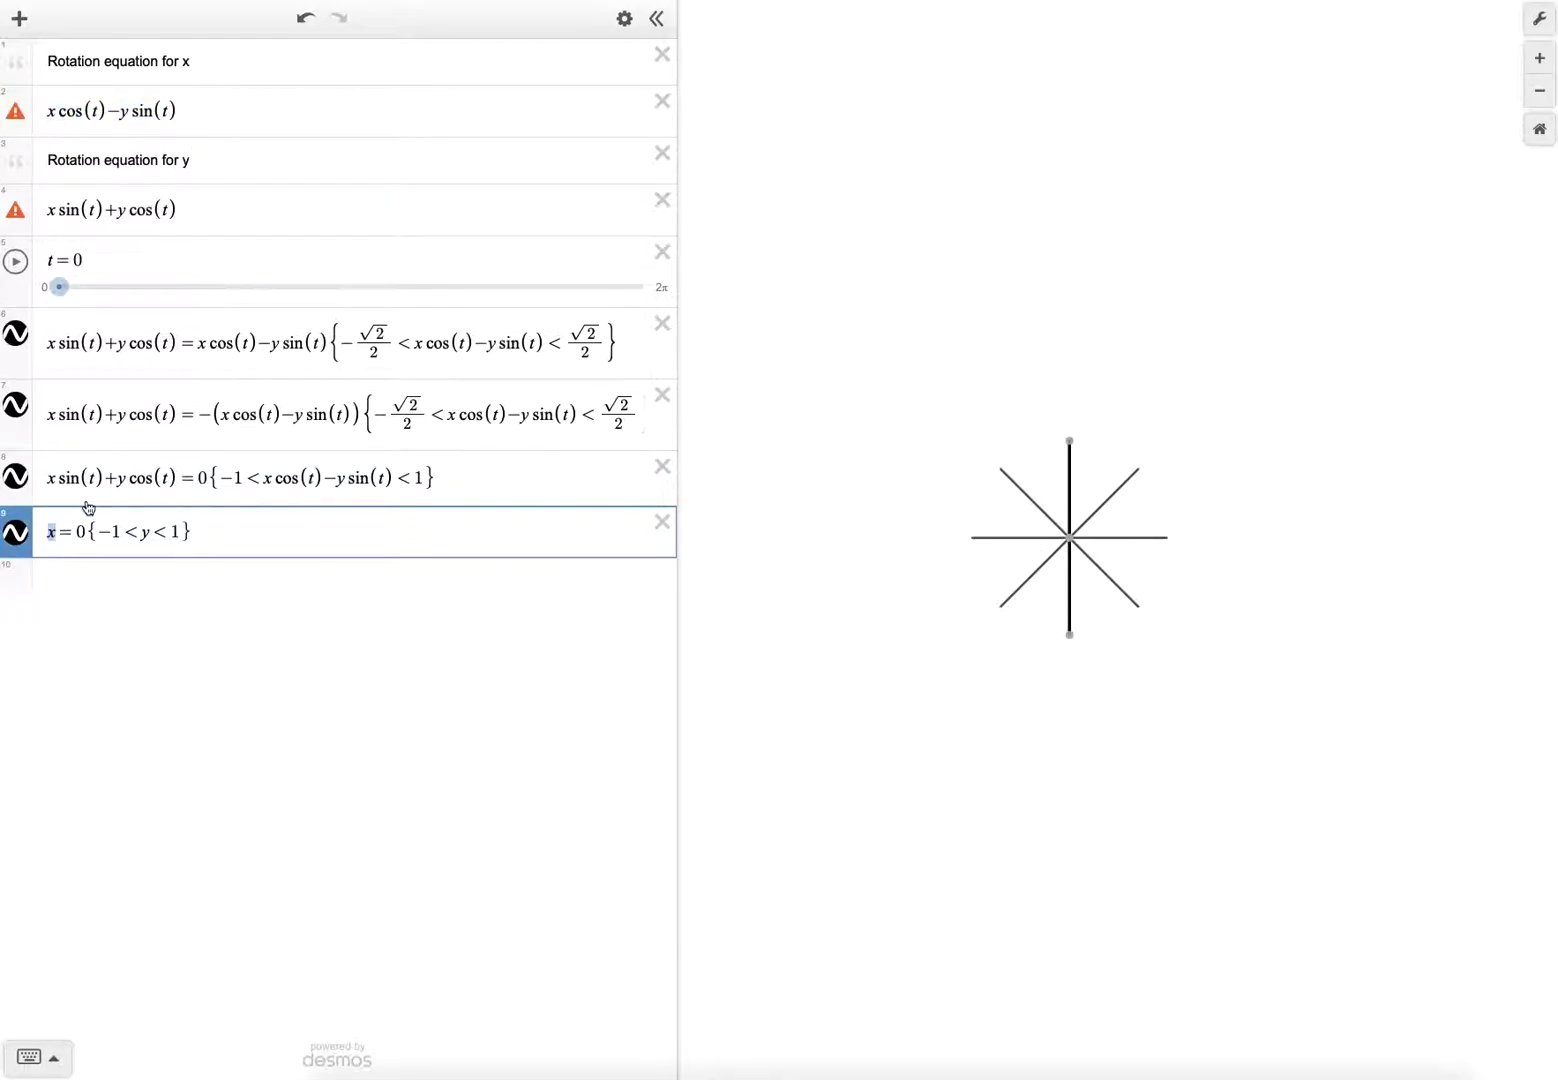
{"action": "key", "text": "ctrl+v"}
{"action": "left_click_drag", "start_coordinate": [52, 210], "coordinate": [193, 214]}
{"action": "key", "text": "ctrl+c"}
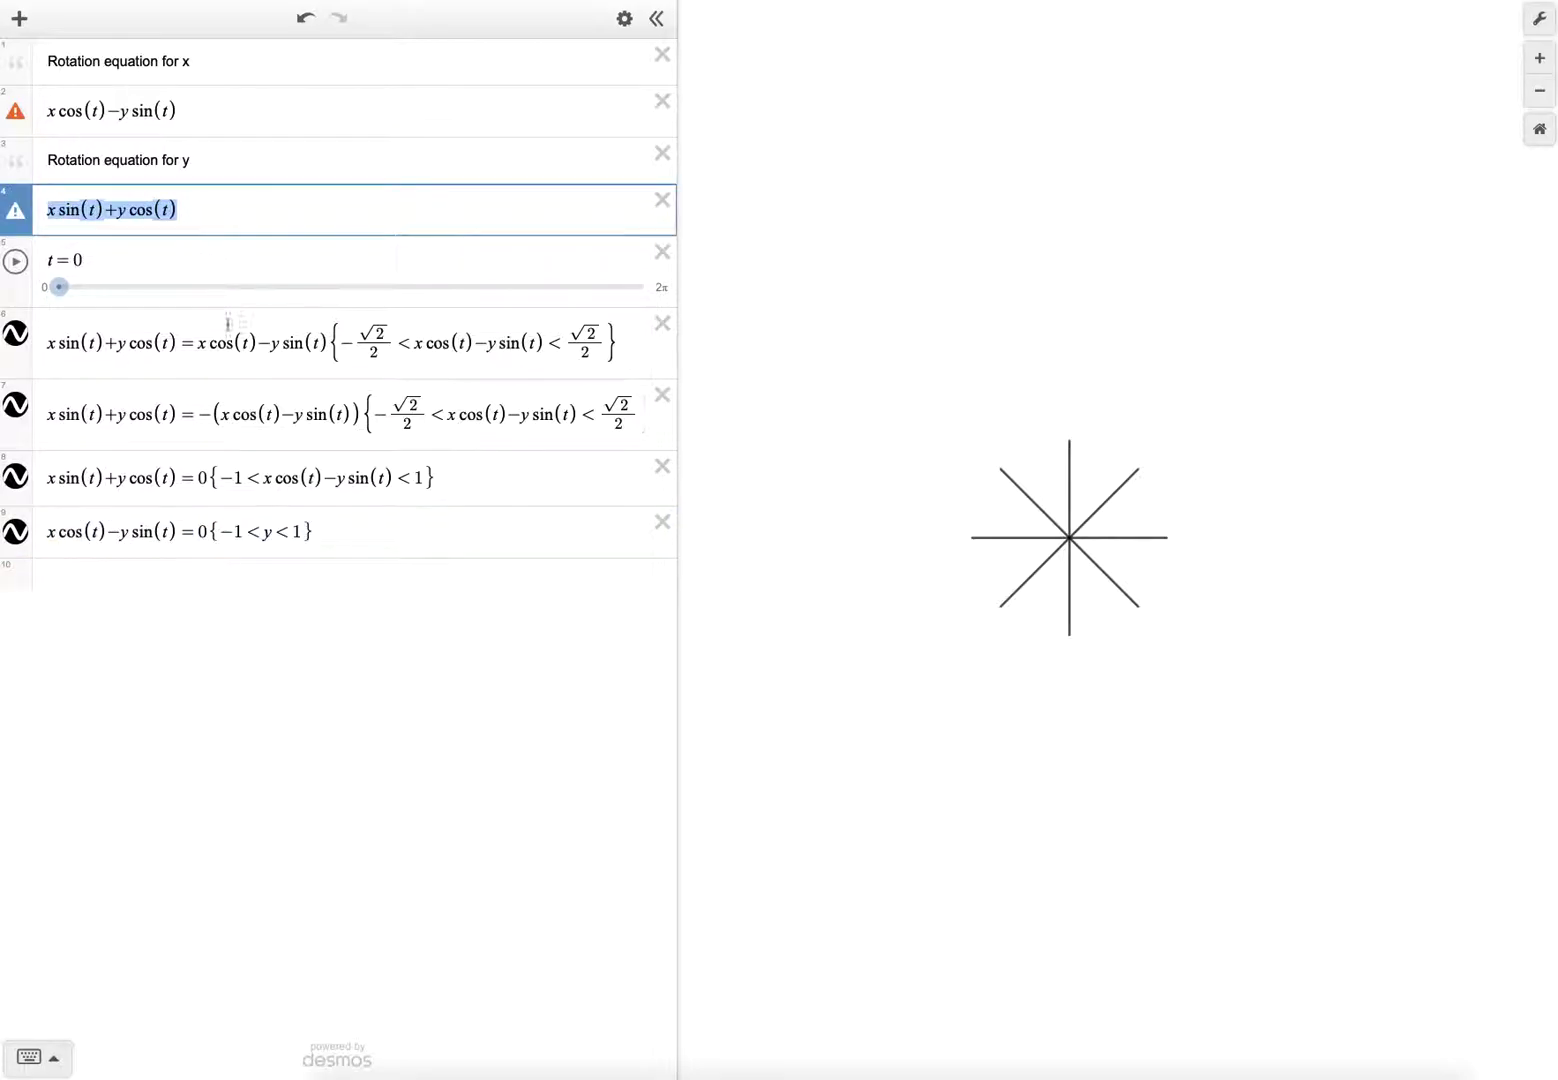
{"action": "left_click", "coordinate": [269, 530]}
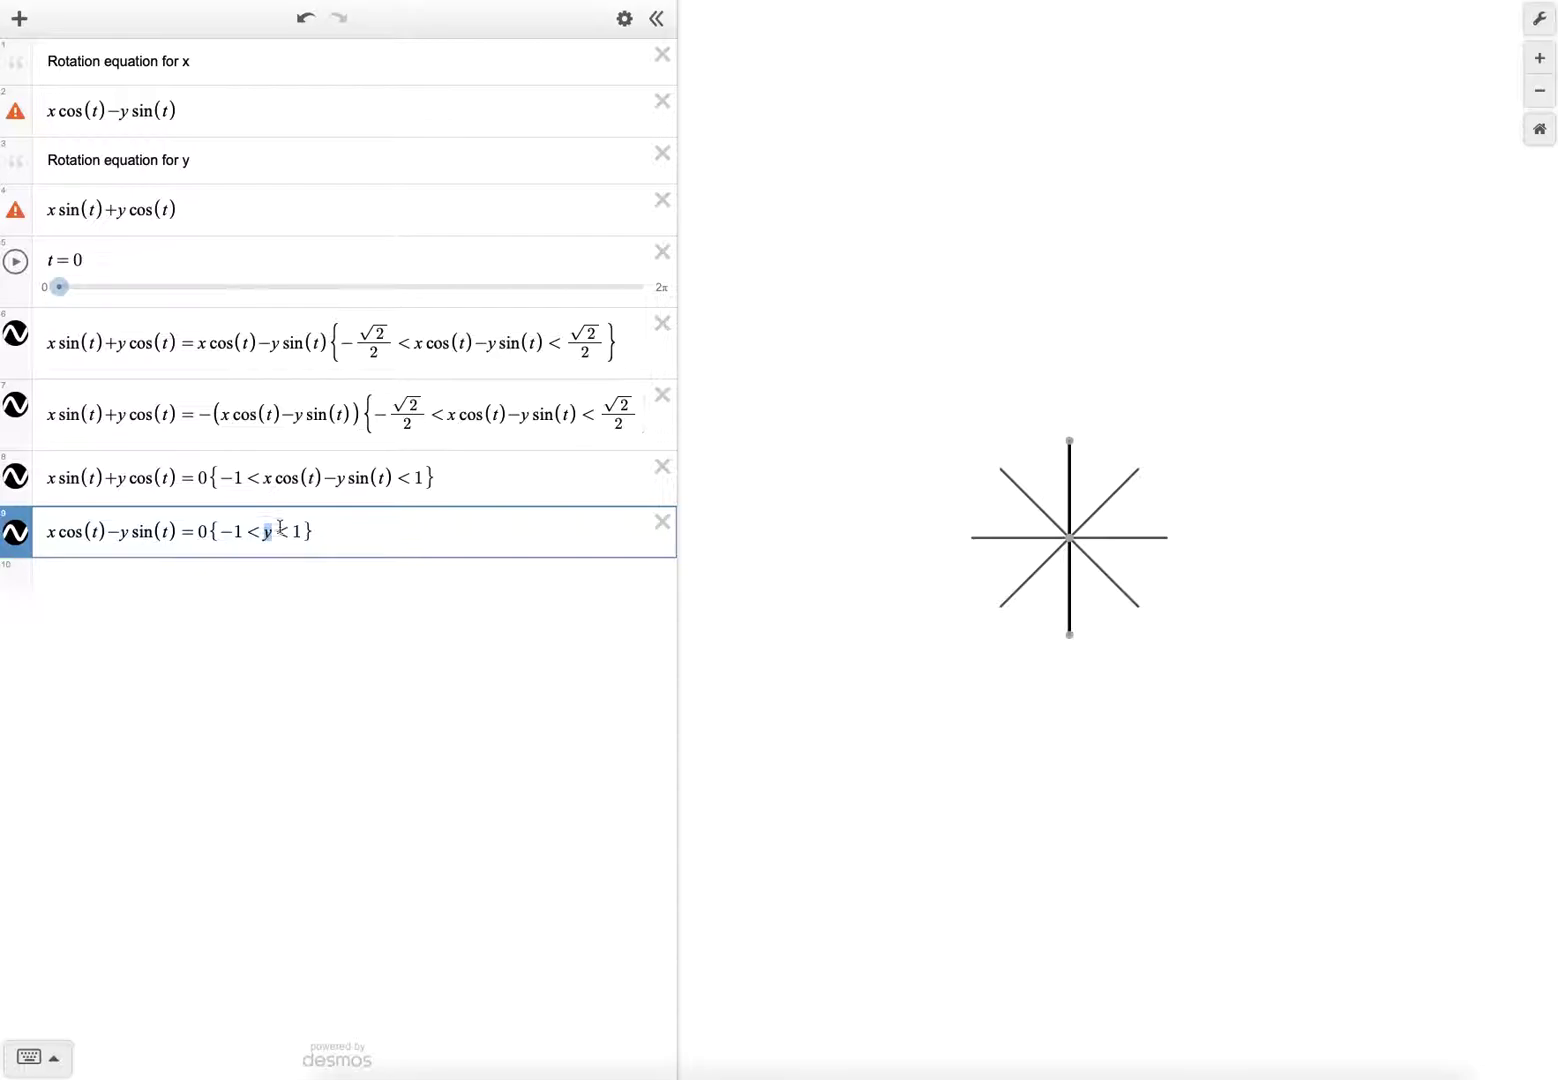
{"action": "key", "text": "ctrl+v"}
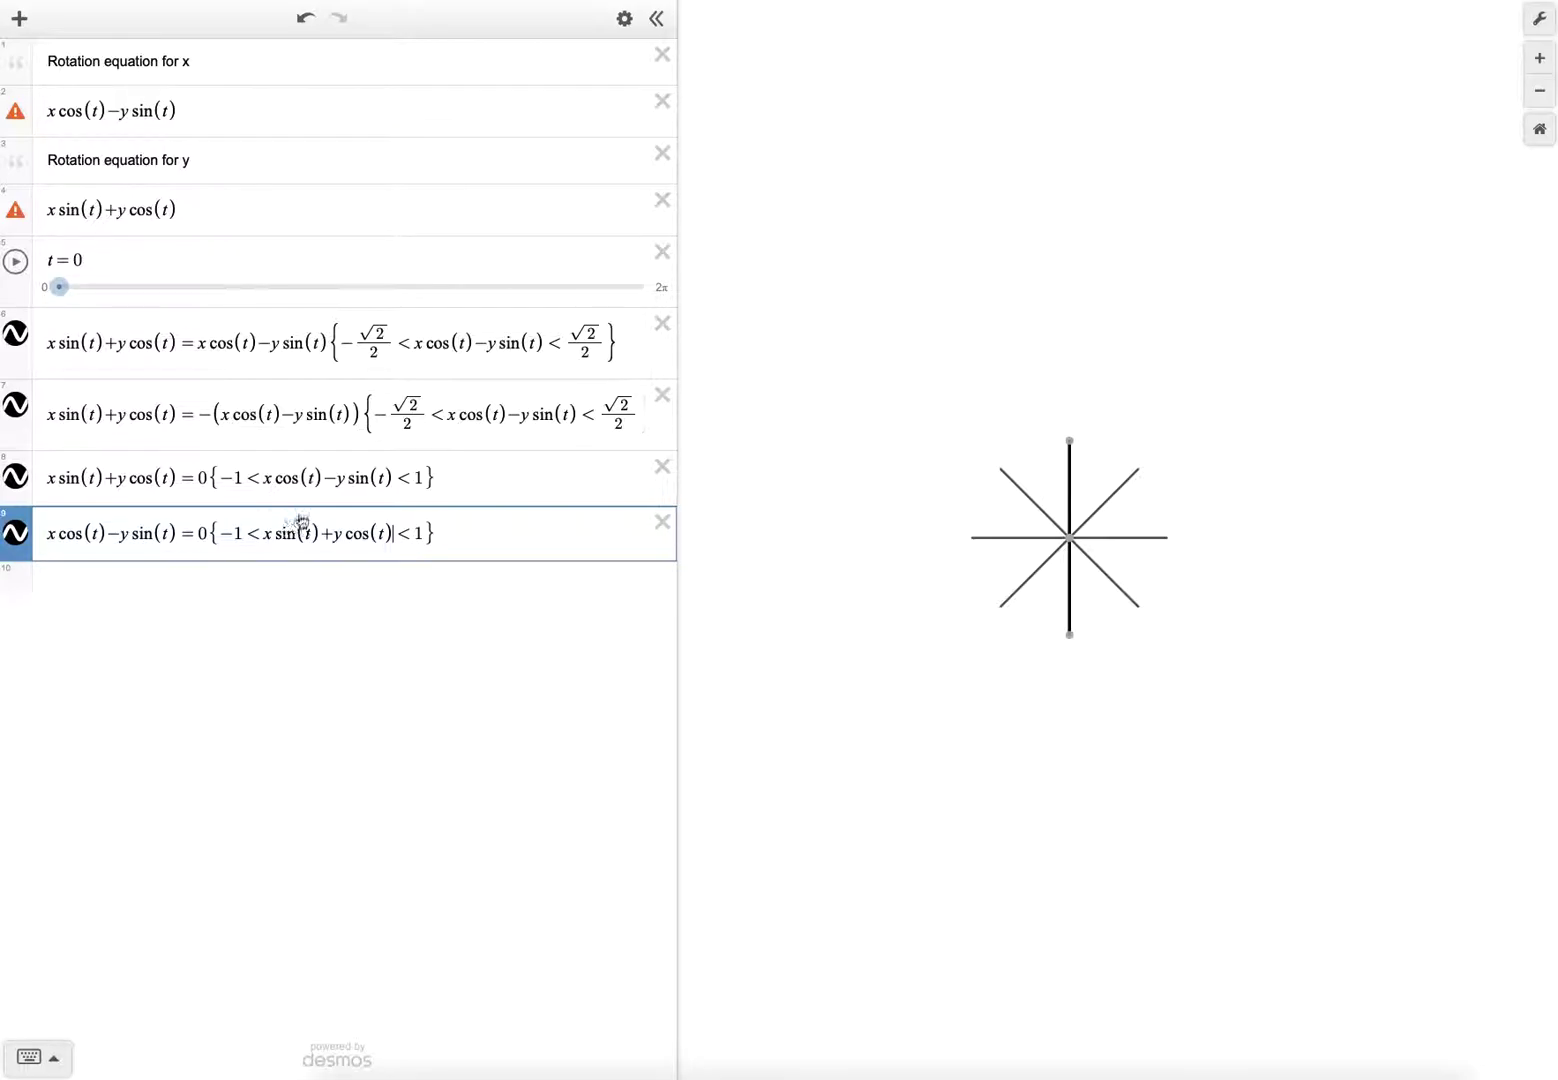
- Play the t animation to watch all four lines rotate together, and pause it
{"action": "left_click", "coordinate": [22, 268]}
{"action": "left_click", "coordinate": [1186, 348]}
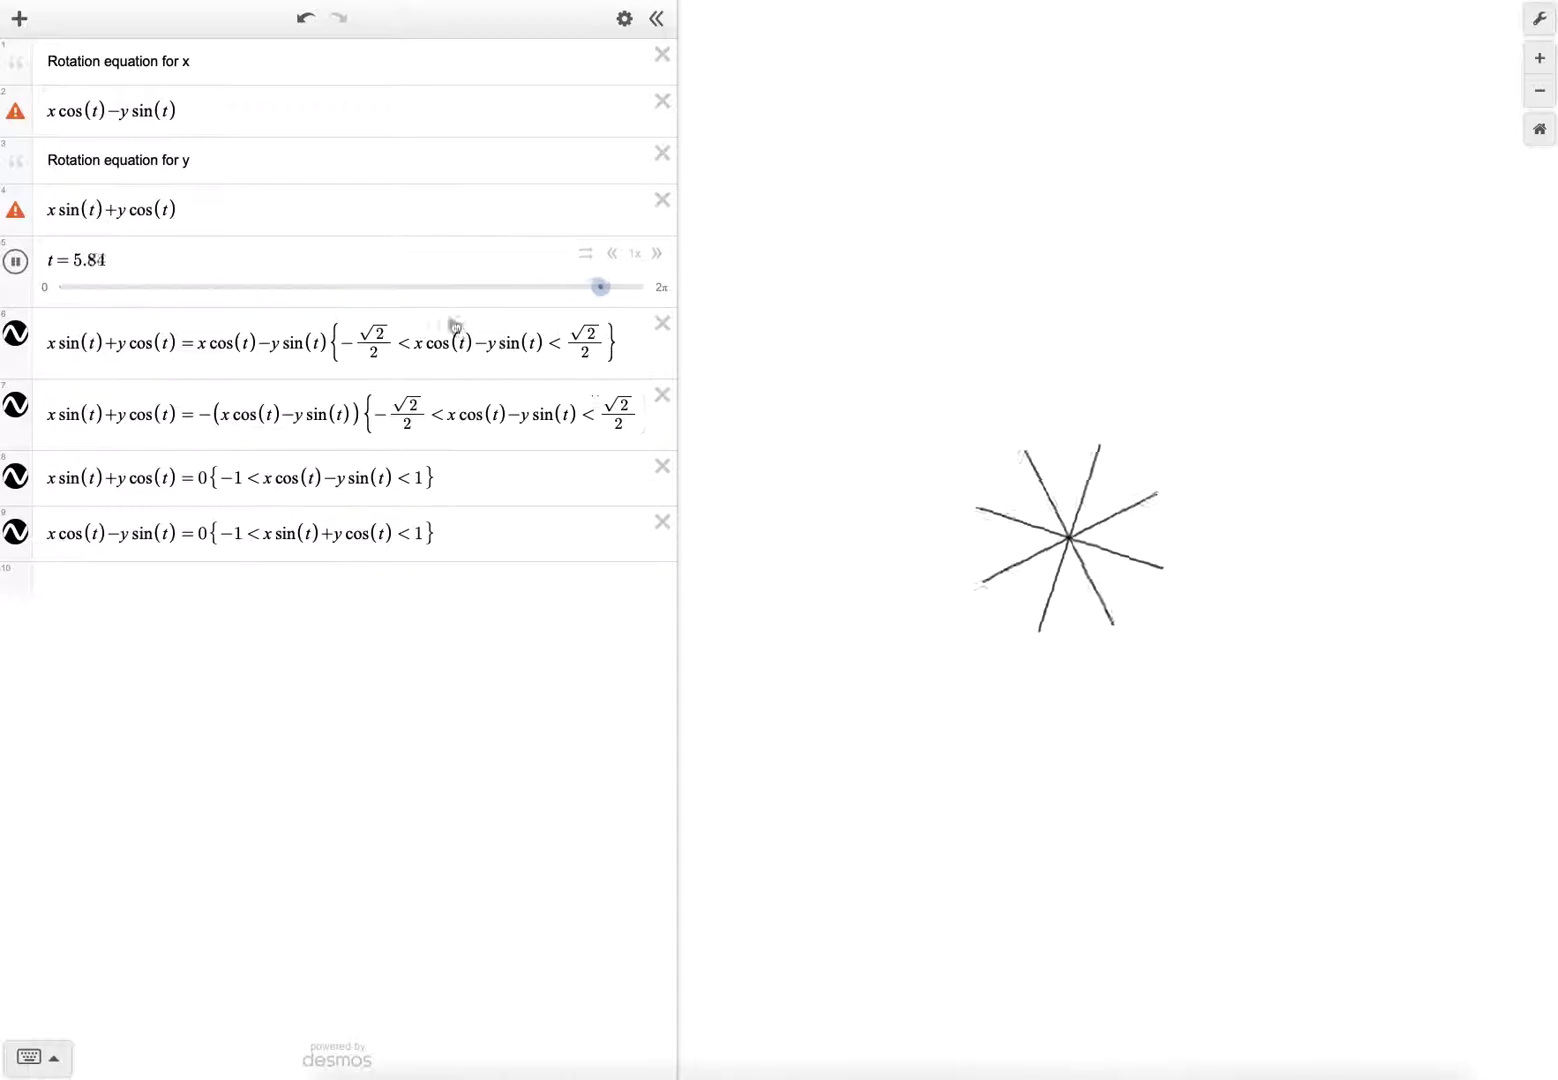
{"action": "left_click", "coordinate": [16, 263]}
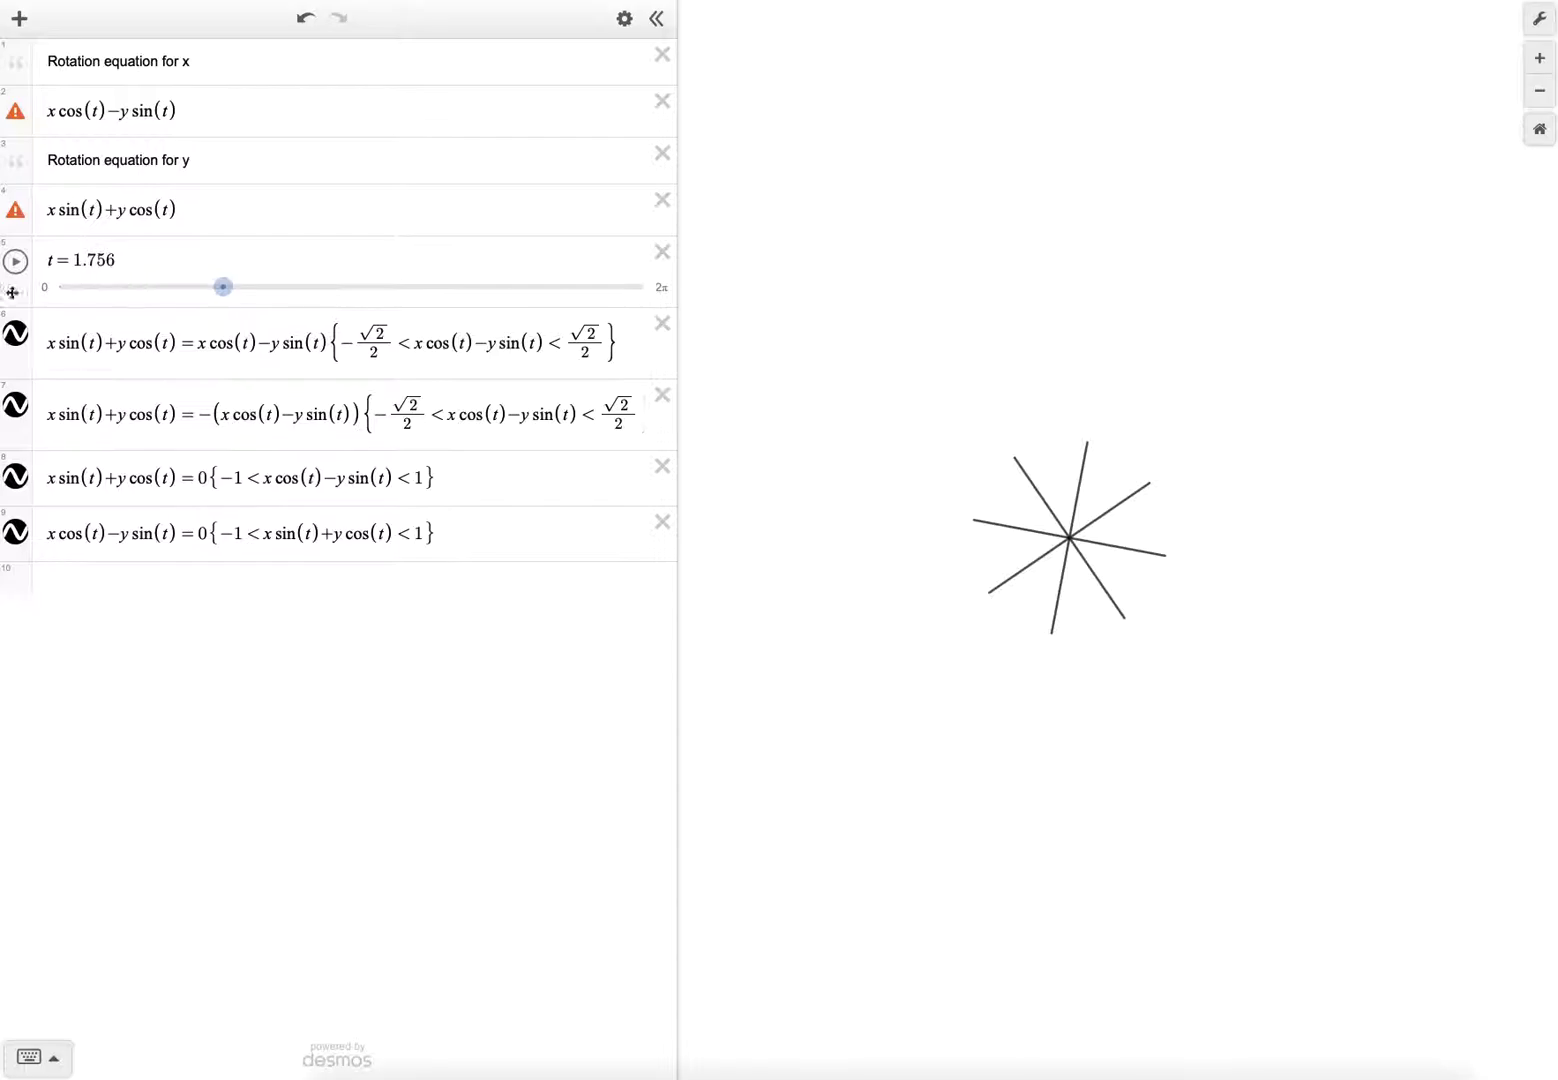
- Limit the t slider to the range −.1 to .1 and play its animation at 5x speed
{"action": "left_click", "coordinate": [45, 291]}
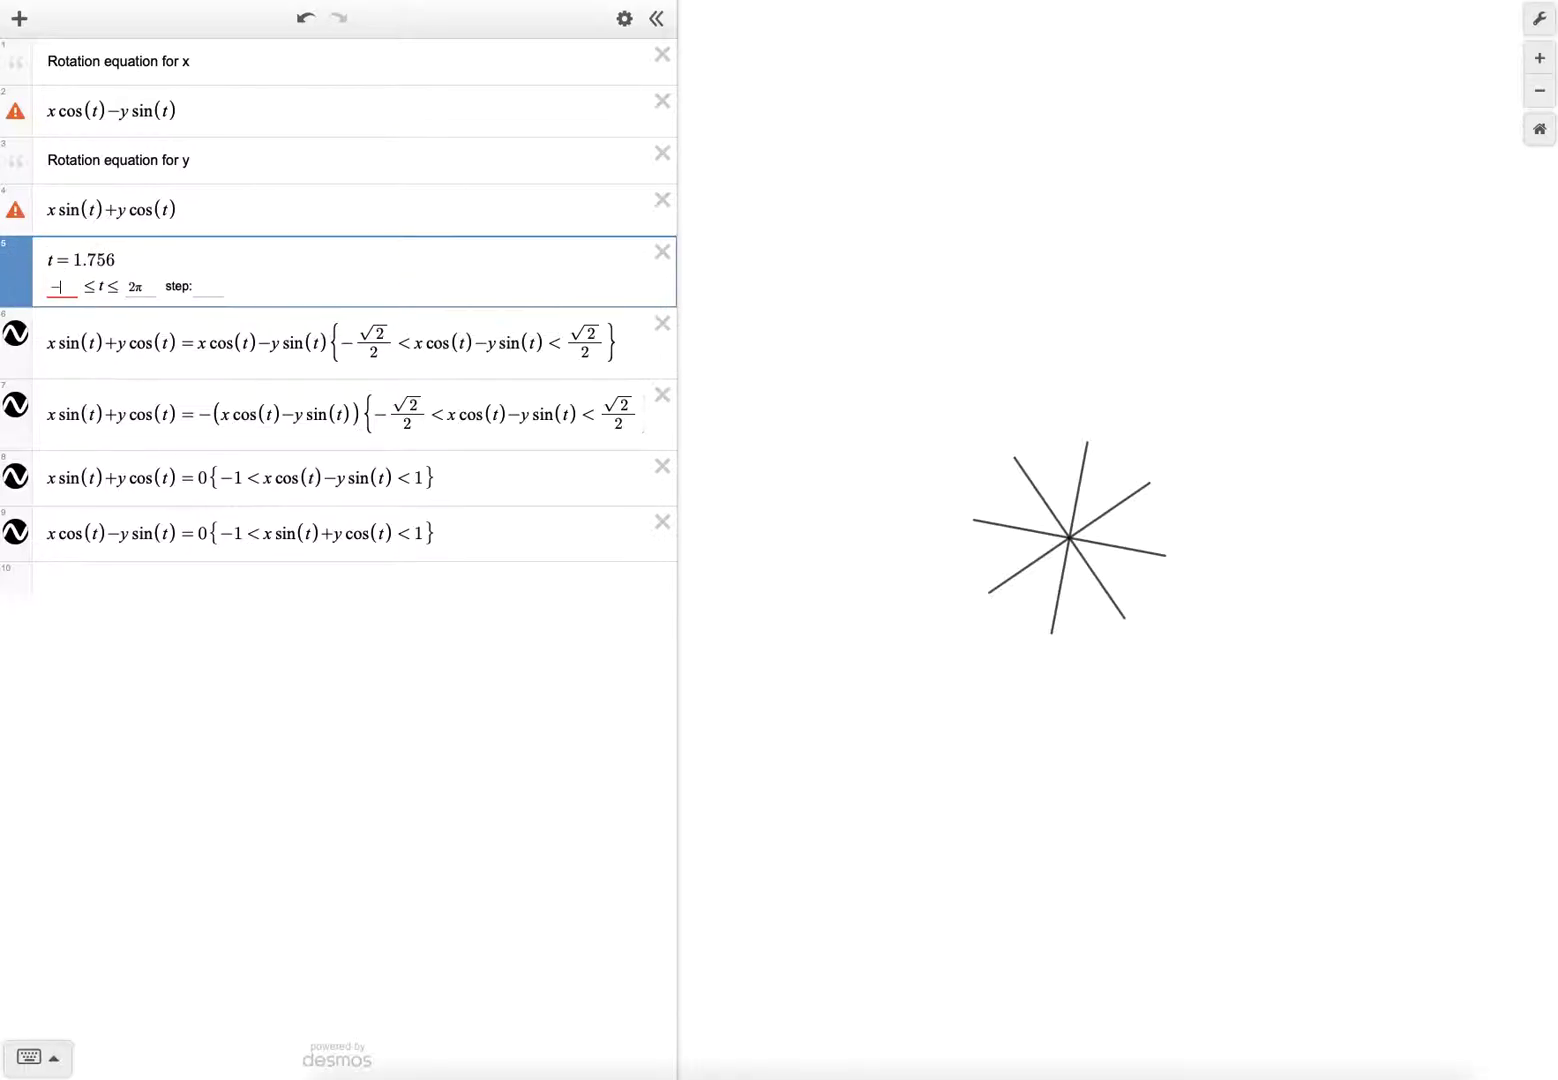
{"action": "type", "text": "-.1"}
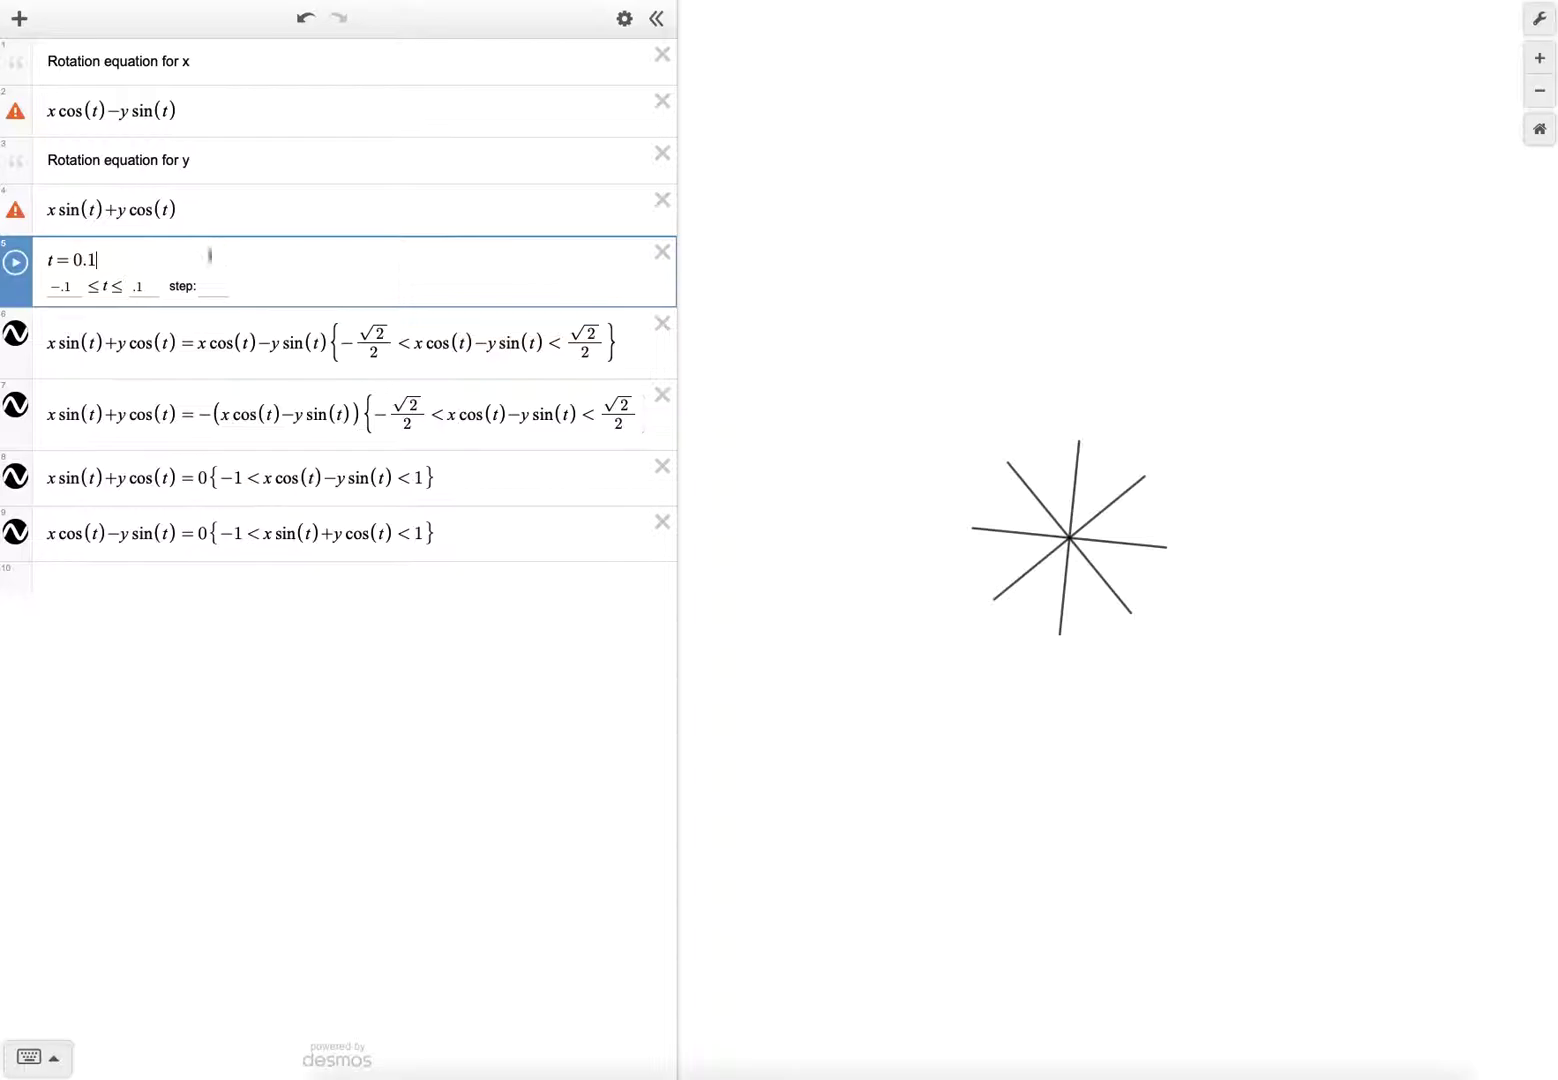
{"action": "left_click", "coordinate": [15, 262]}
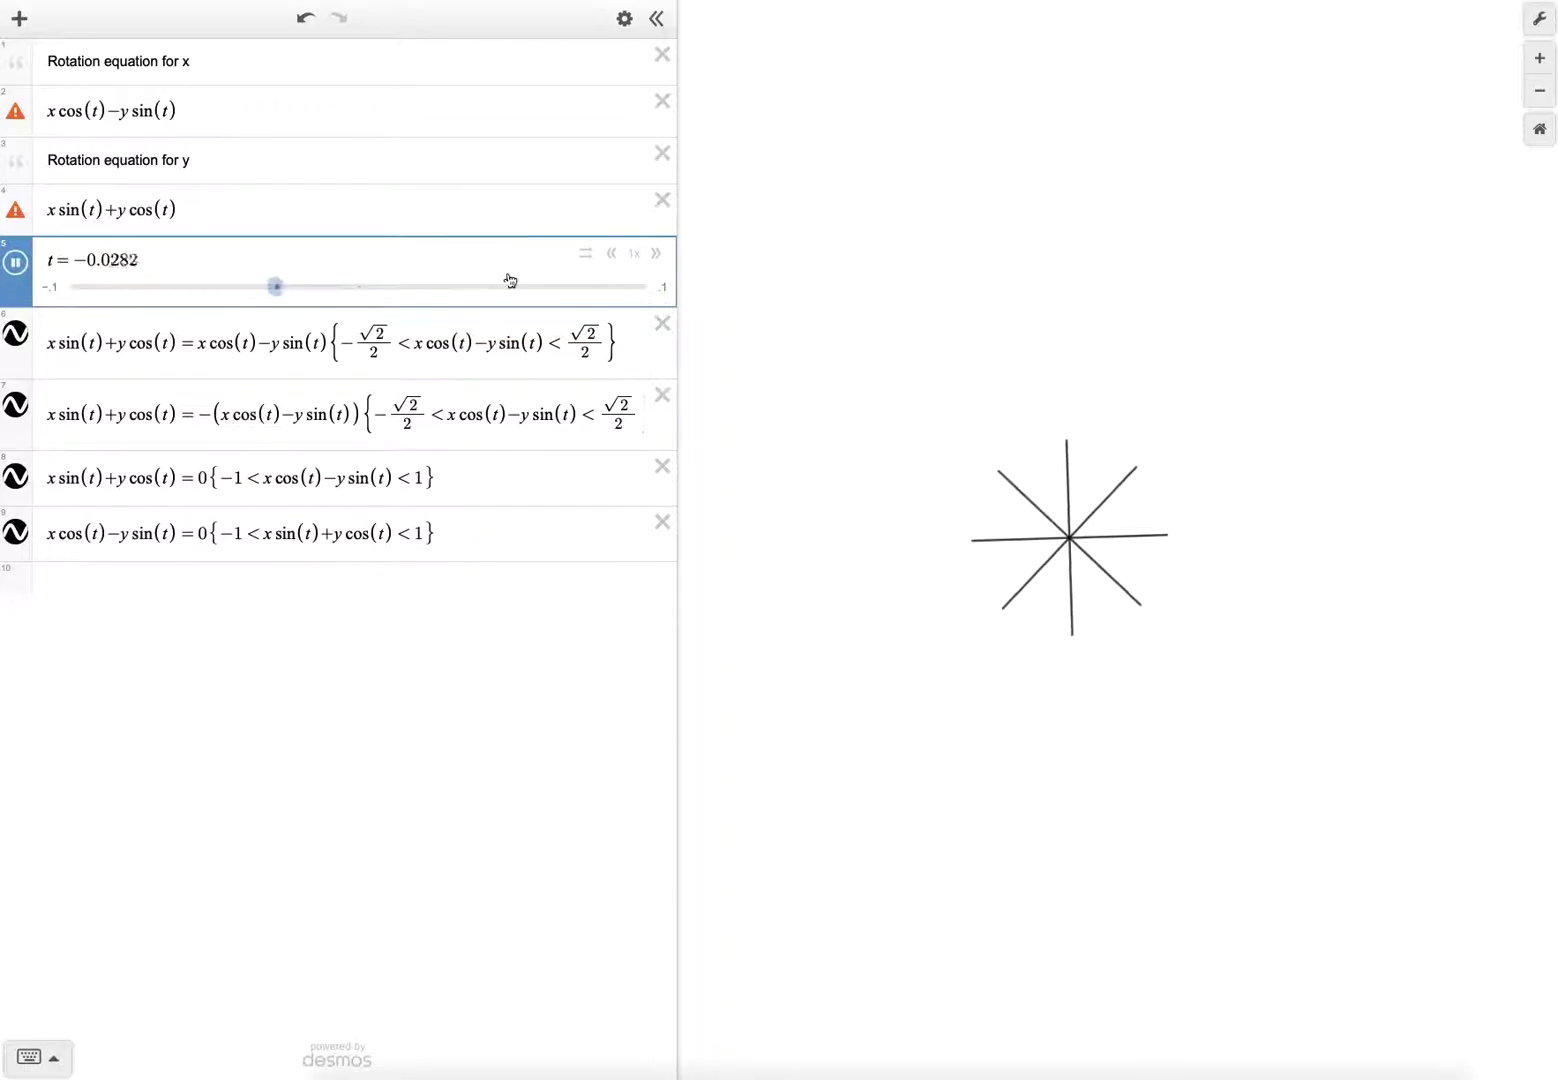
{"action": "left_click", "coordinate": [656, 258]}
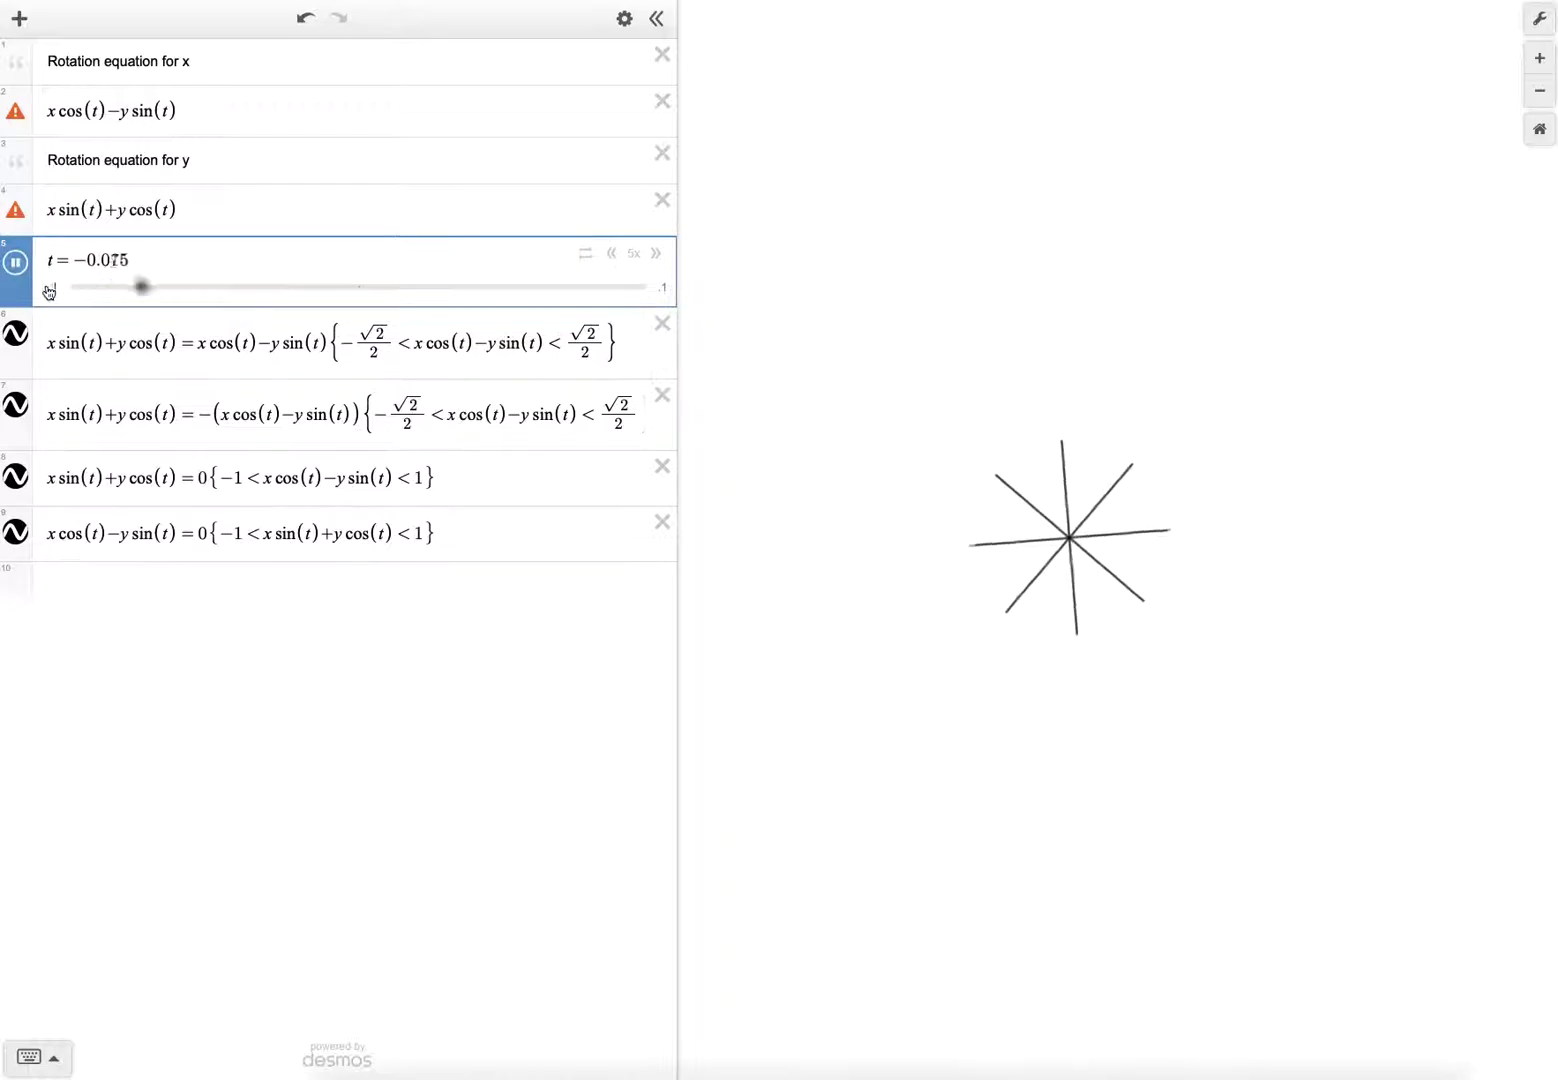
- Change the t slider limits to −.5 and .5
{"action": "left_click", "coordinate": [50, 287]}
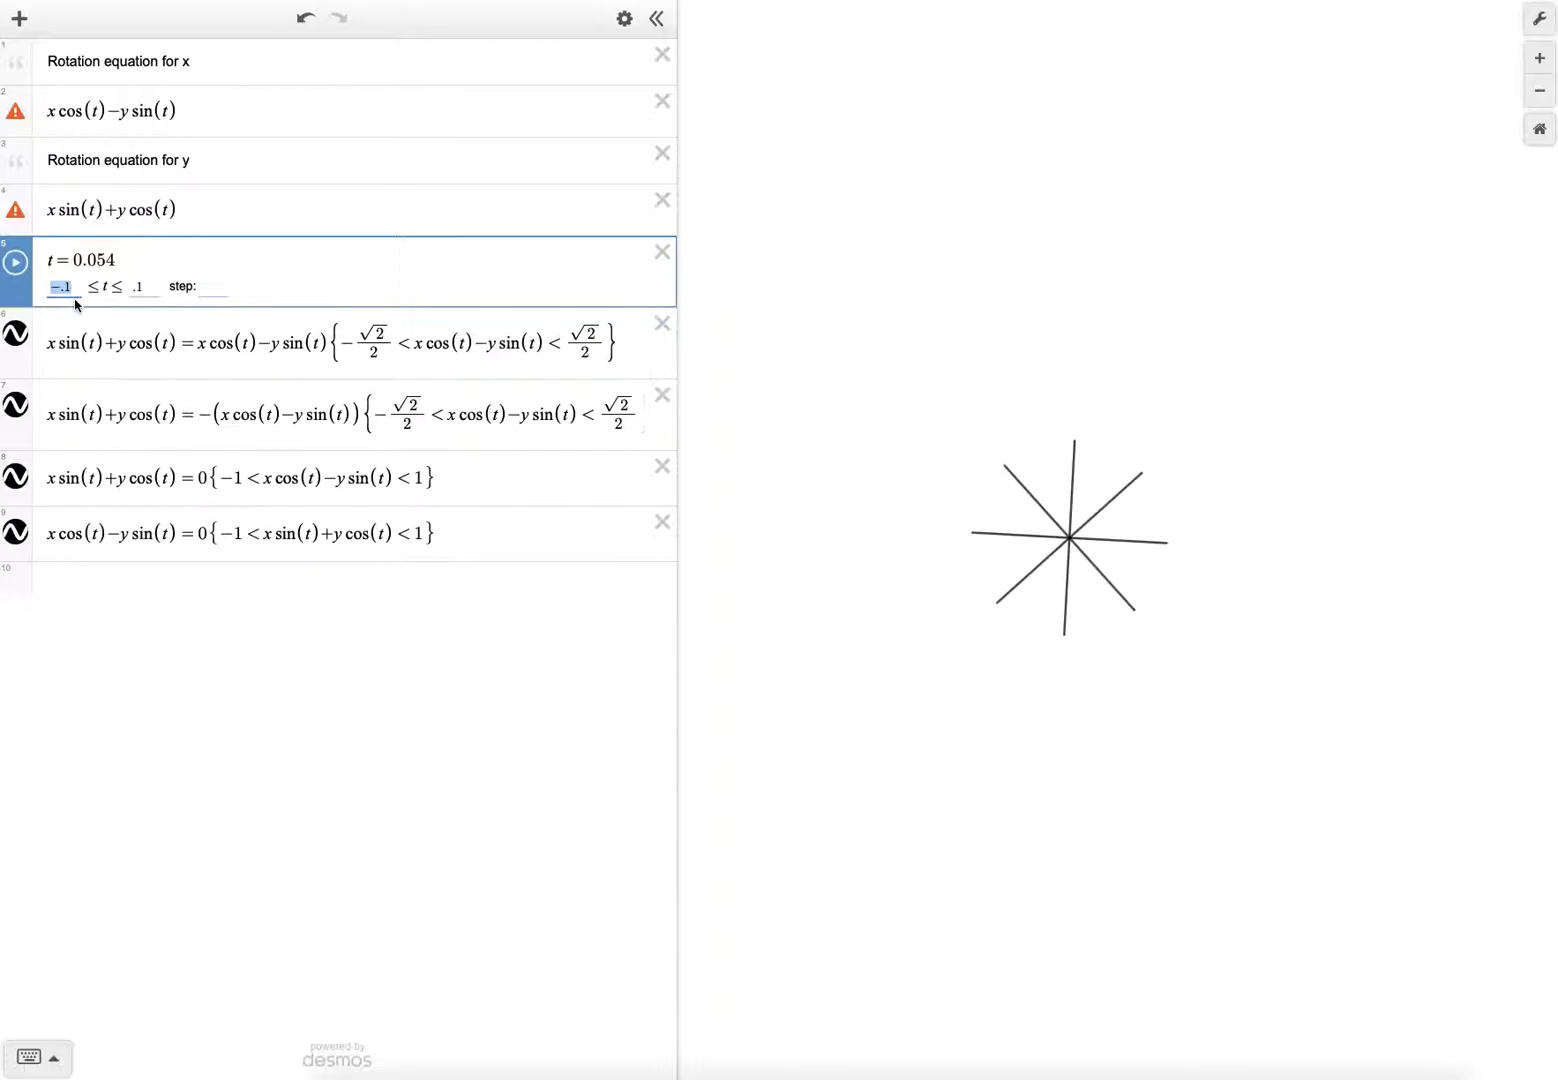
{"action": "type", "text": "-"}
{"action": "type", "text": ".5"}
{"action": "type", "text": ".5"}
{"action": "key", "text": "Return"}
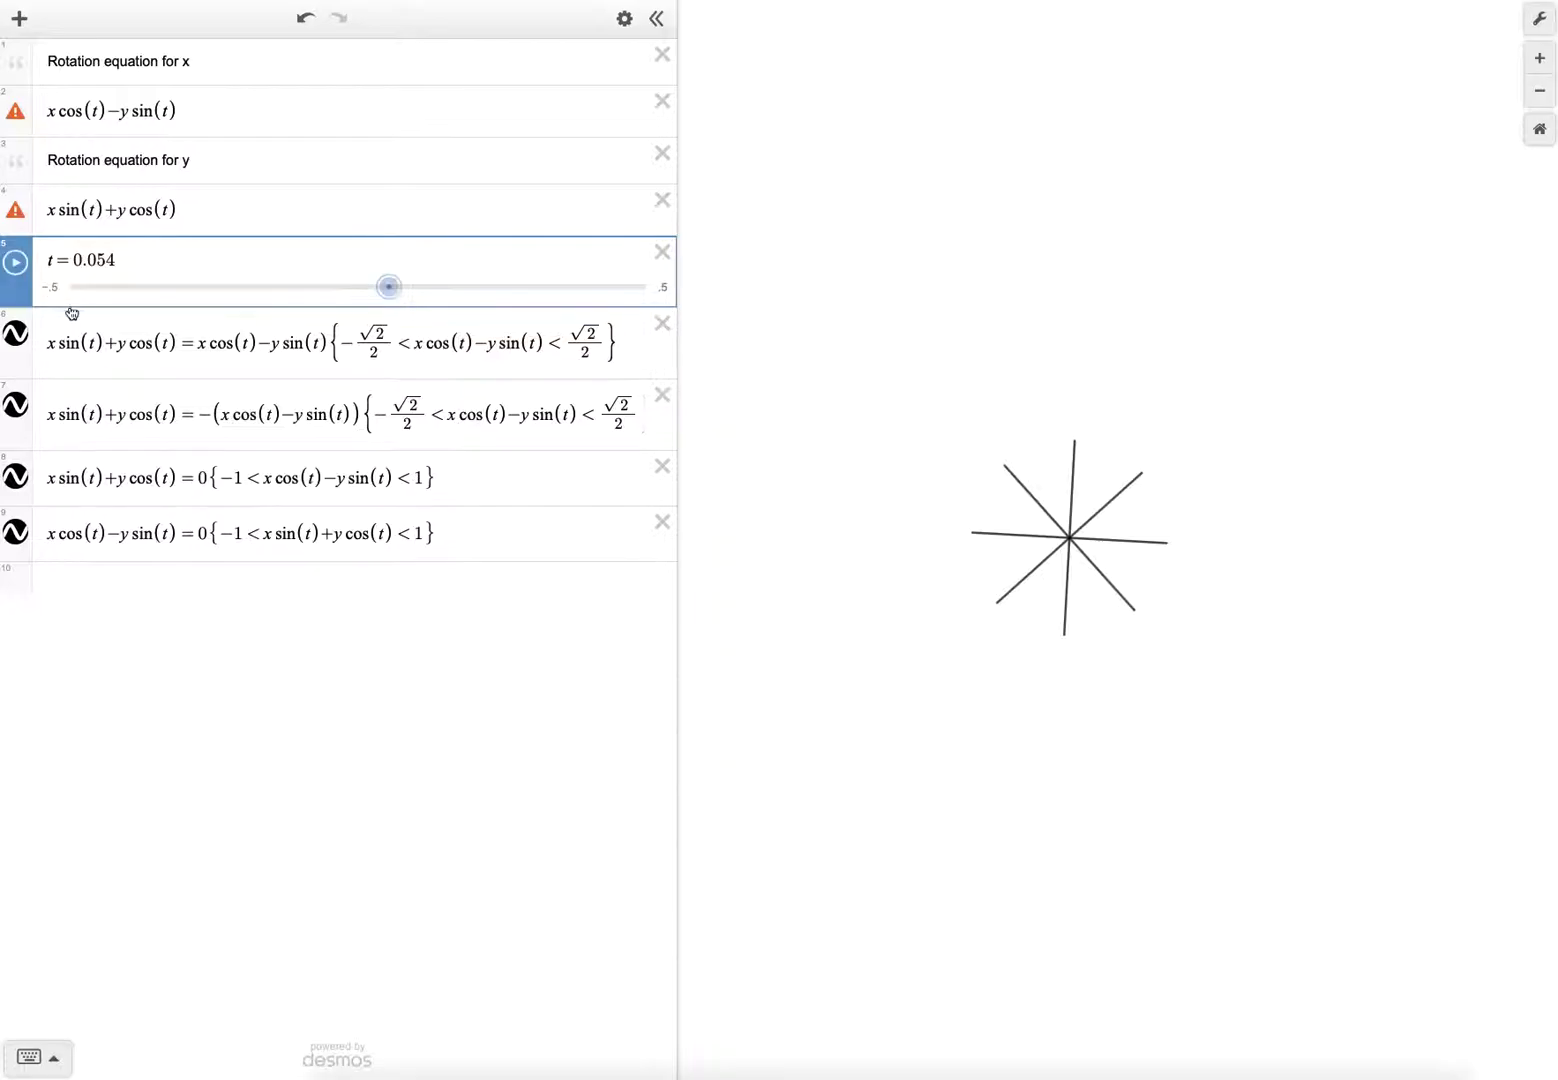
- Run the t animation over the slider range and stop it with t moved to −0.5
{"action": "left_click", "coordinate": [16, 277]}
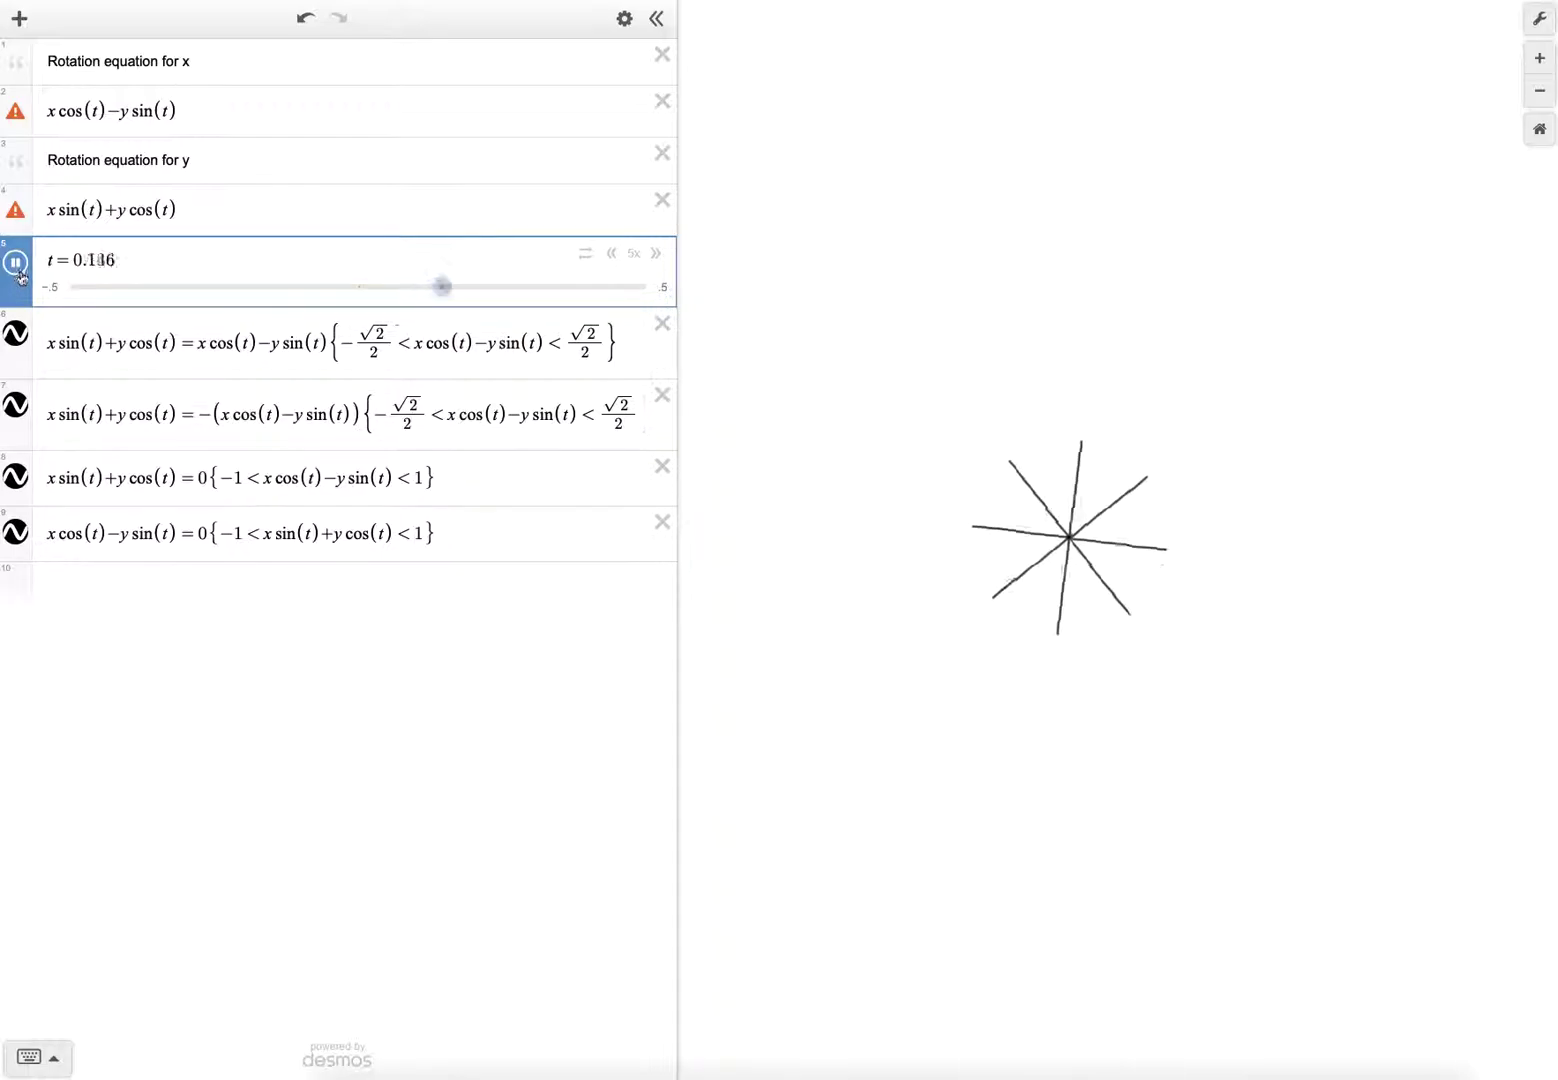
{"action": "left_click", "coordinate": [16, 263]}
{"action": "left_click_drag", "start_coordinate": [335, 287], "coordinate": [69, 290]}
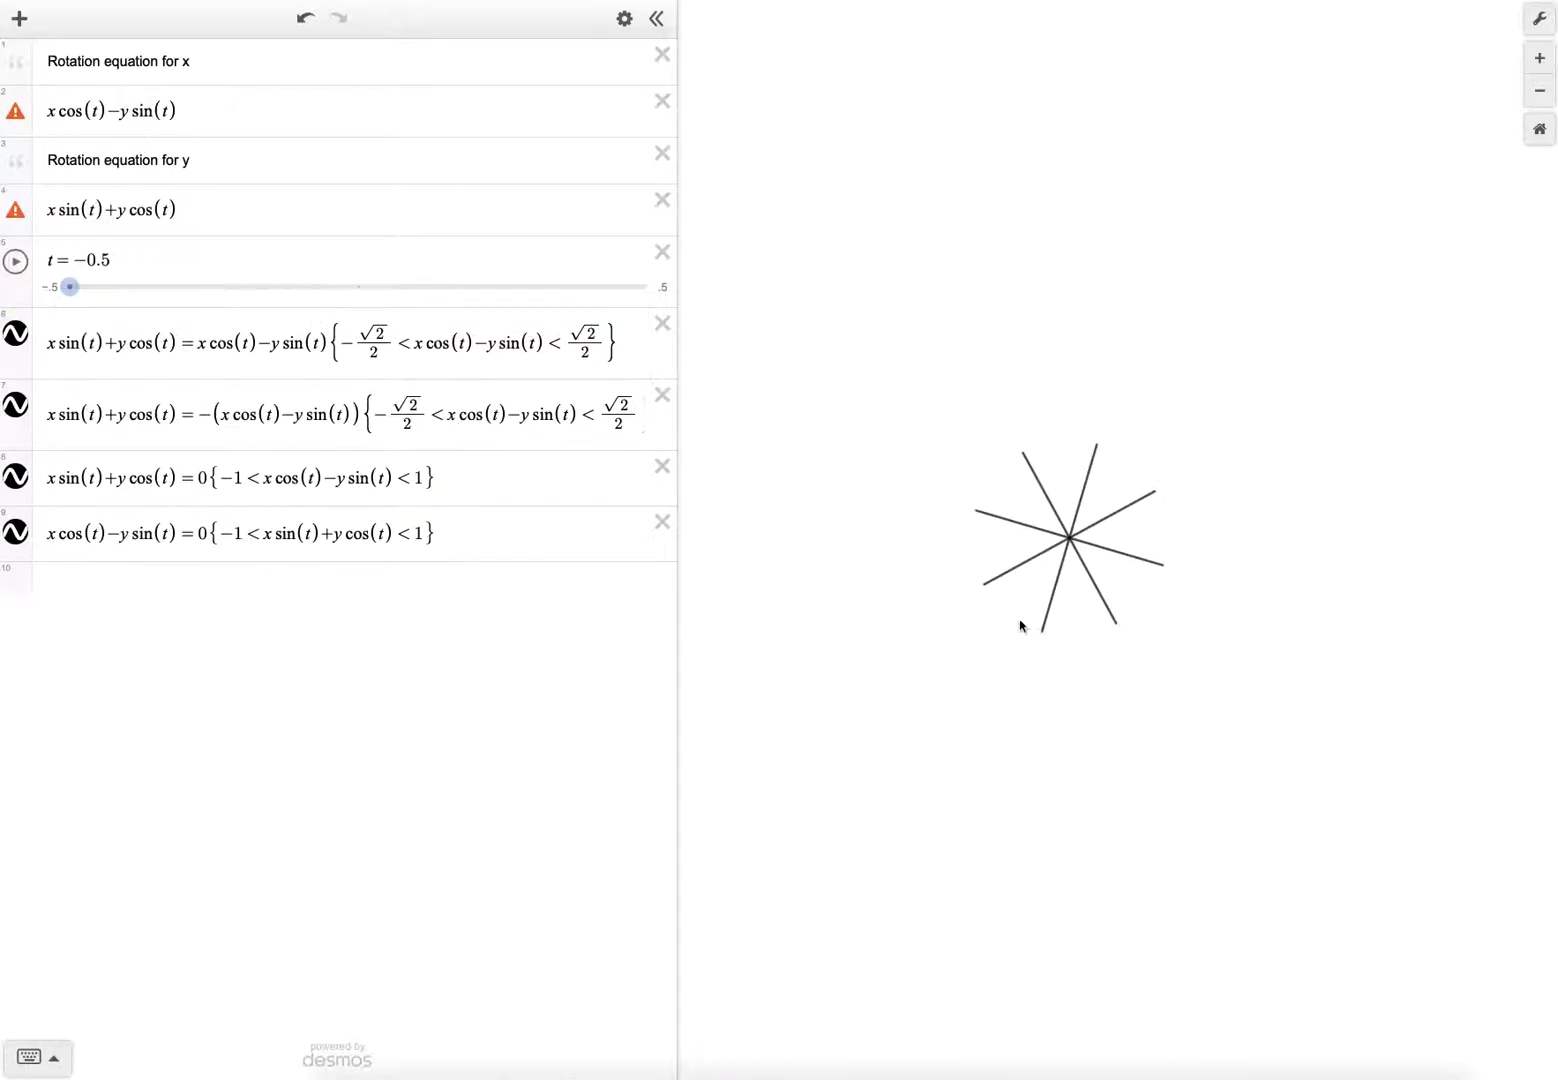
- Inspect the point where the lines cross at the figure's center to check its coordinates
{"action": "left_click", "coordinate": [1070, 541]}
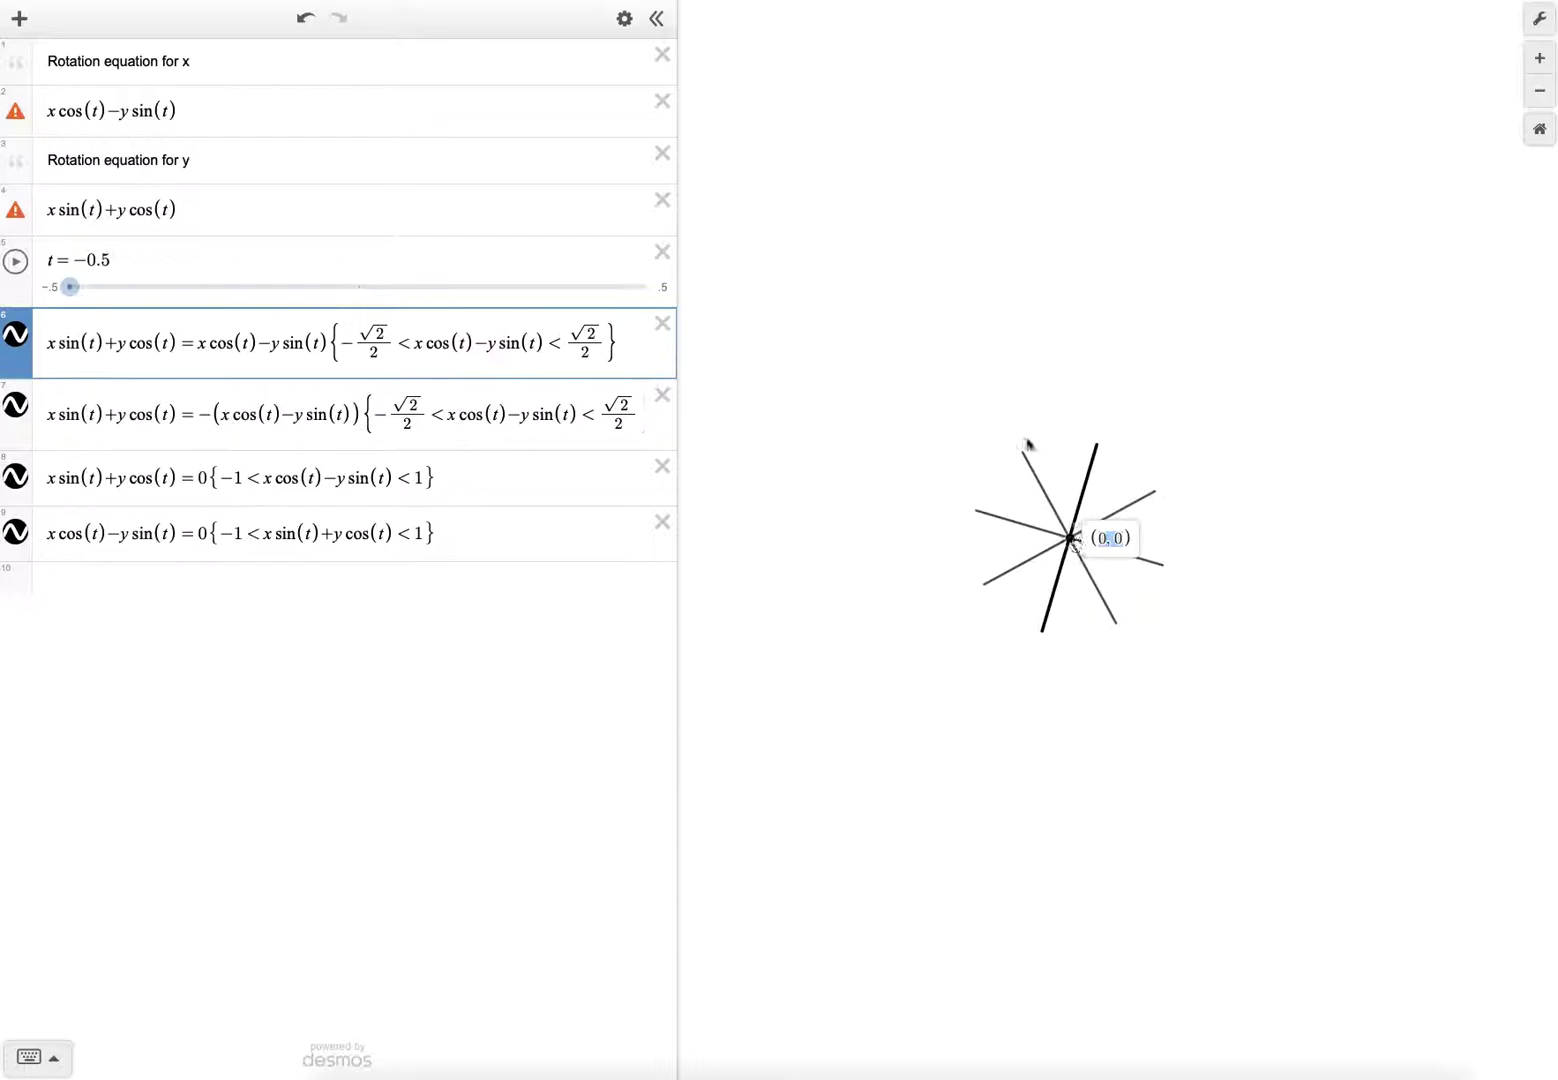
{"action": "left_click", "coordinate": [1080, 538]}
{"action": "left_click", "coordinate": [1068, 542]}
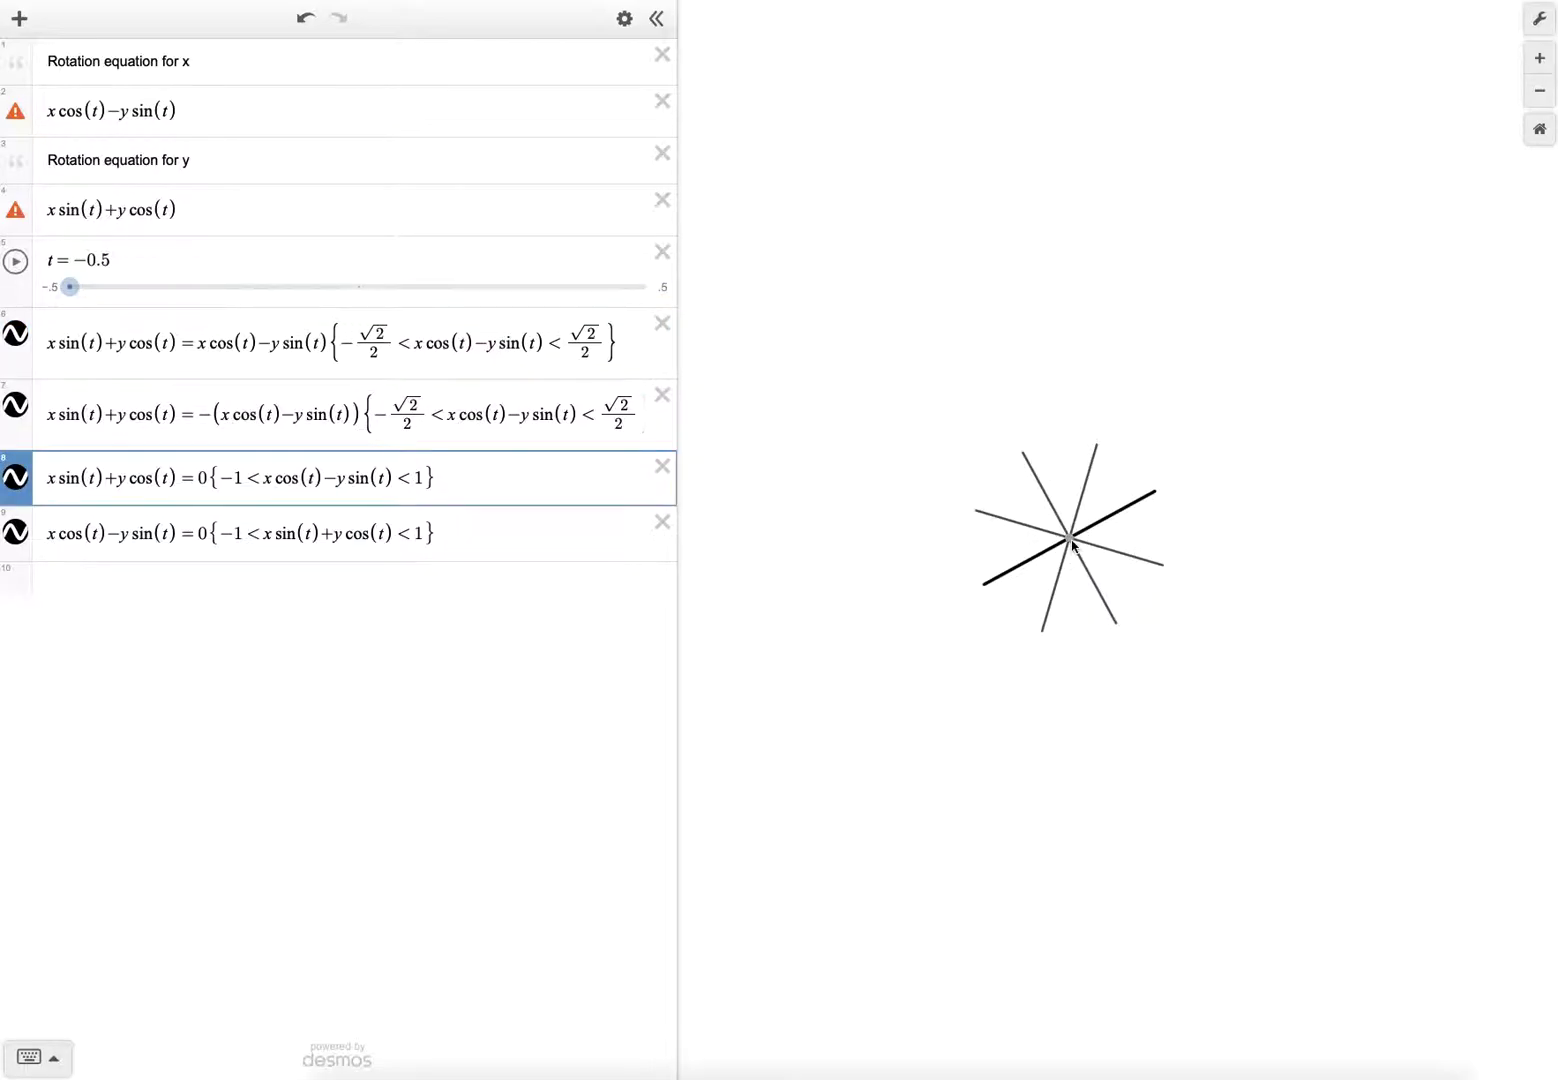